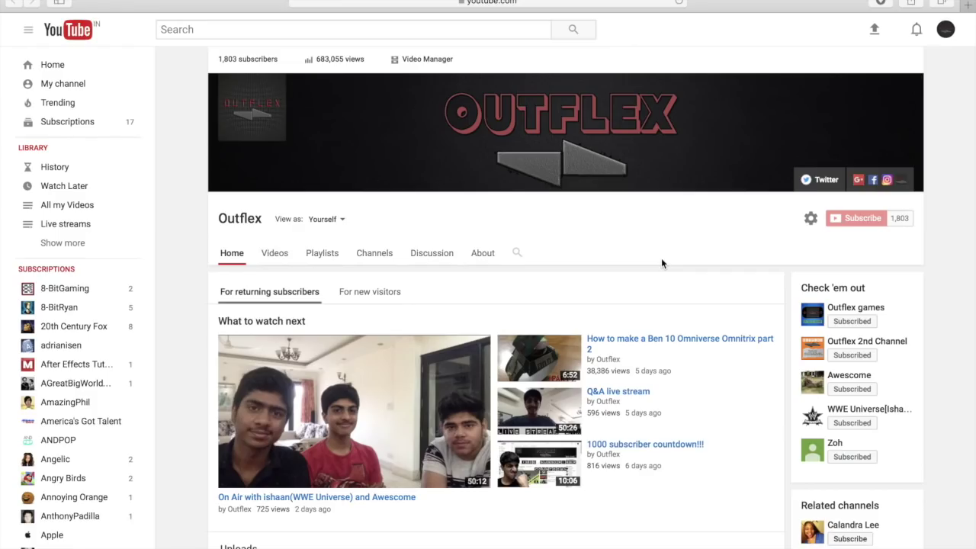
pyautogui.scroll(-10, 661, 258)
pyautogui.scroll(15, 661, 258)
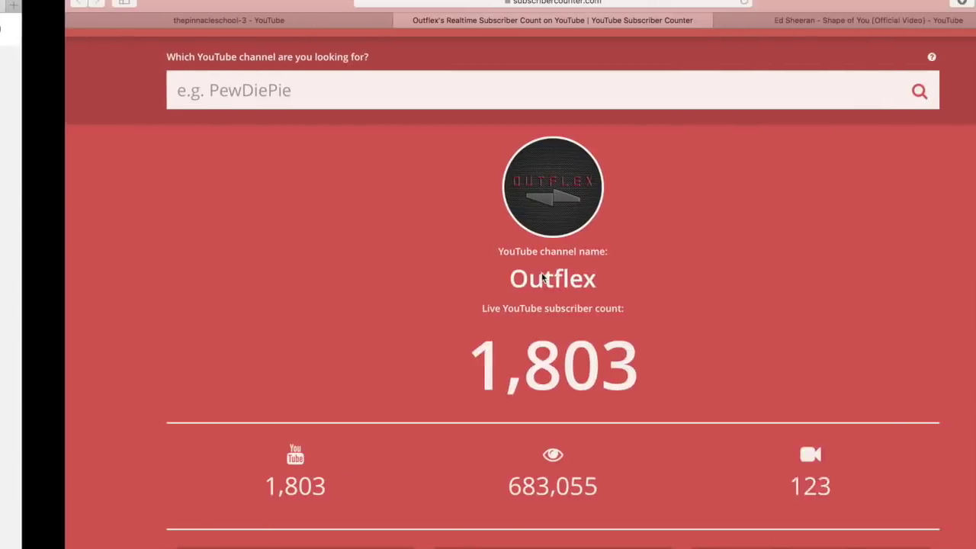
# Step: Switch to the desktop and preview the Flash 2.mp4 video
pyautogui.hotkey('ctrl', 'Right')
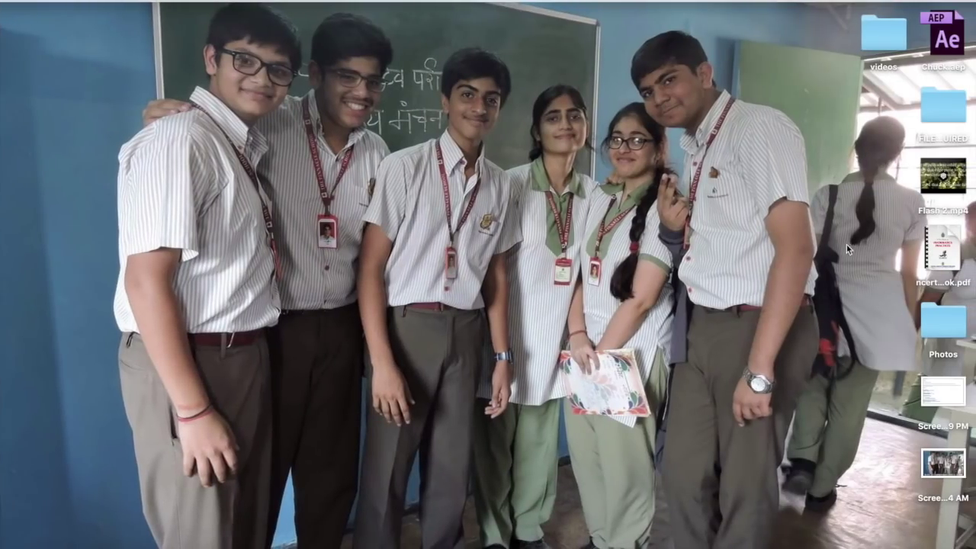
pyautogui.click(959, 192)
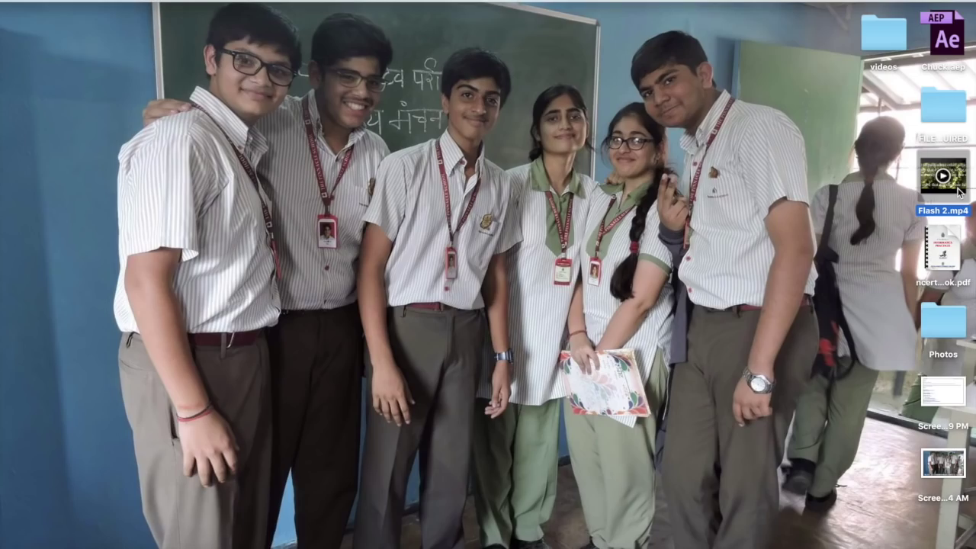
pyautogui.press('space')
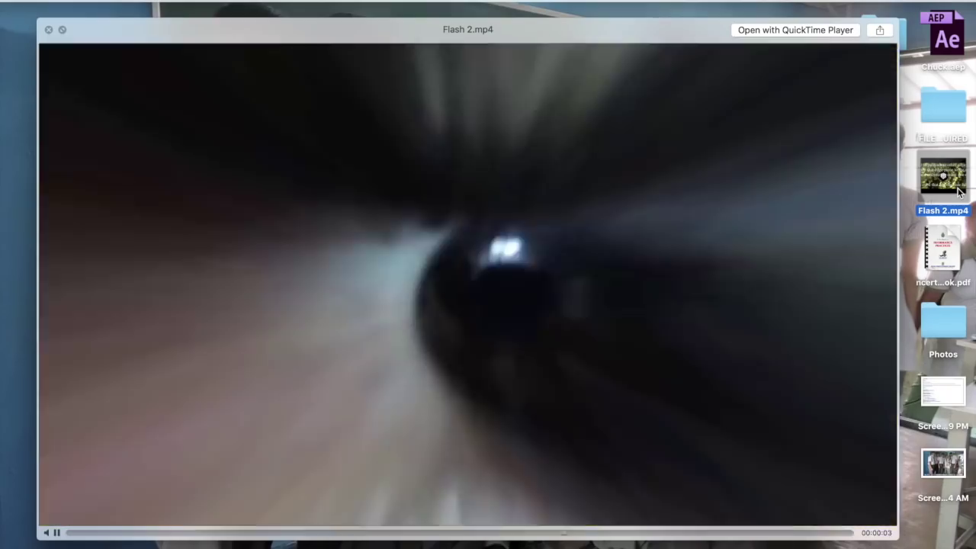
pyautogui.press('space')
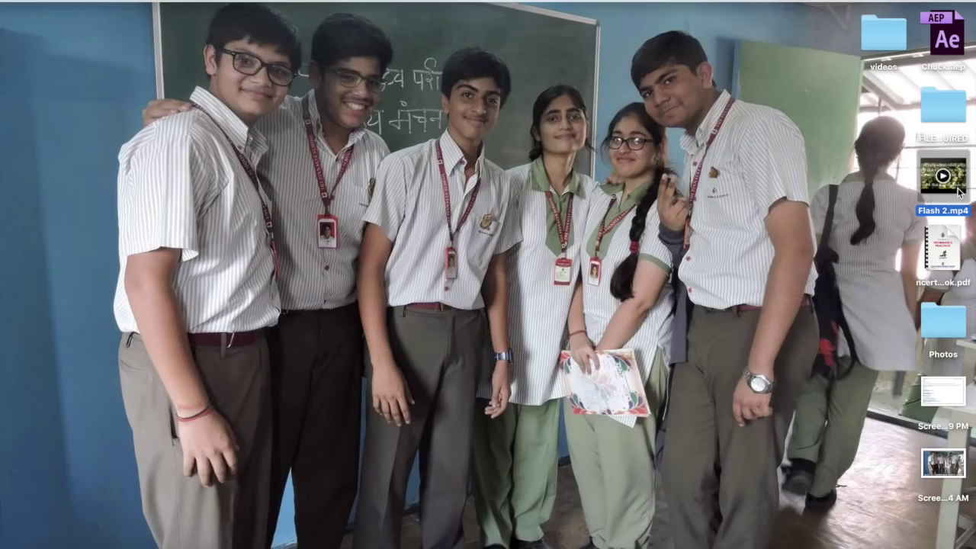
pyautogui.click(751, 234)
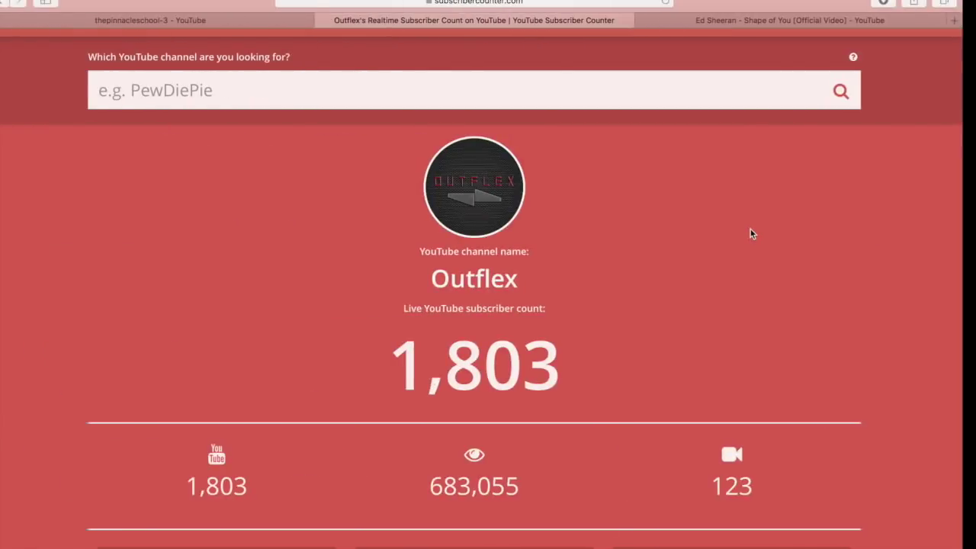
# Step: In Photoshop, use the Slice Tool to divide the blank canvas into 10 slices down and 10 slices across, evenly spaced
pyautogui.hotkey('ctrl', 'Left')
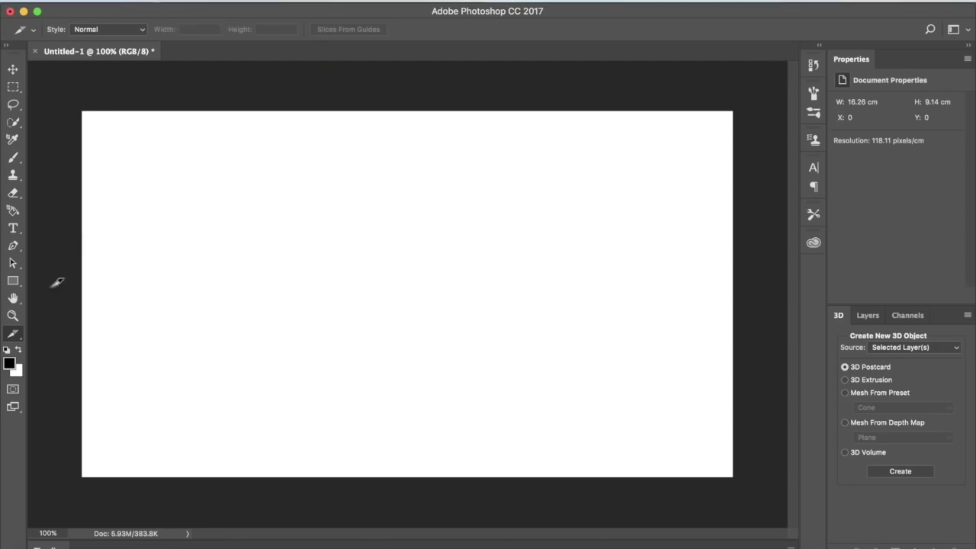
pyautogui.rightClick(14, 339)
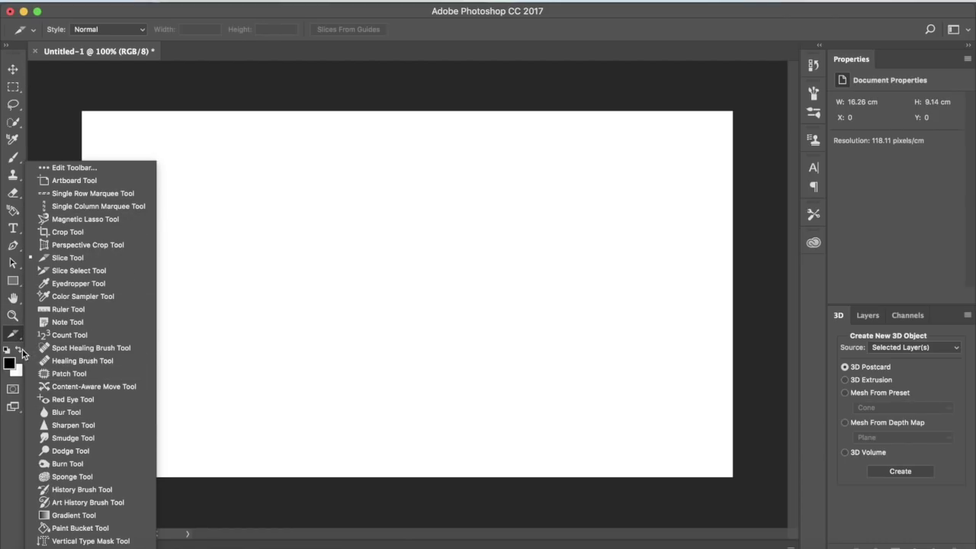
pyautogui.click(96, 258)
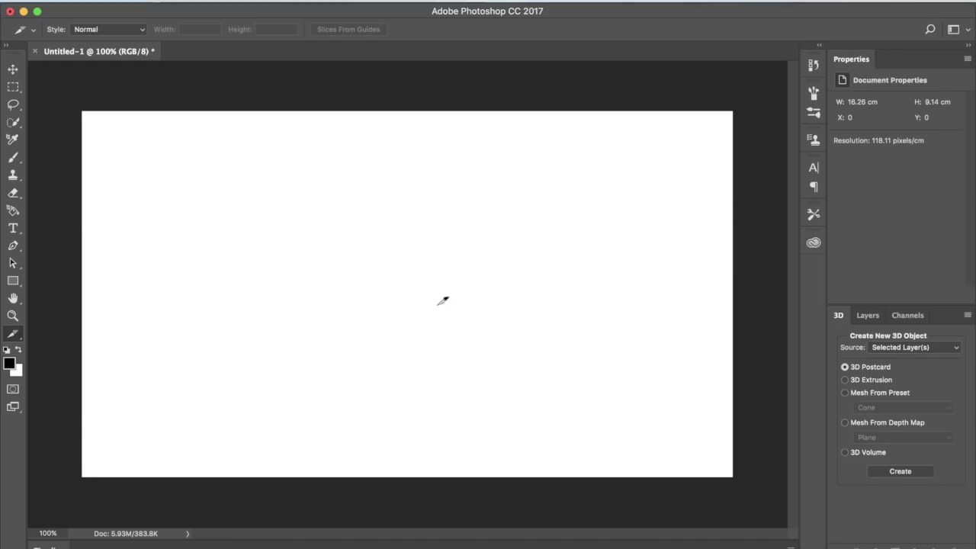
pyautogui.rightClick(420, 267)
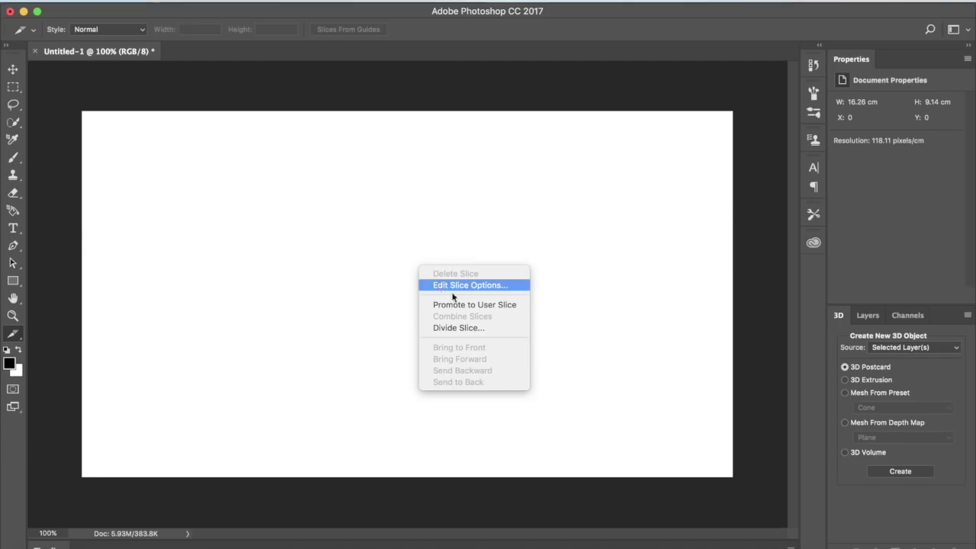
pyautogui.click(471, 325)
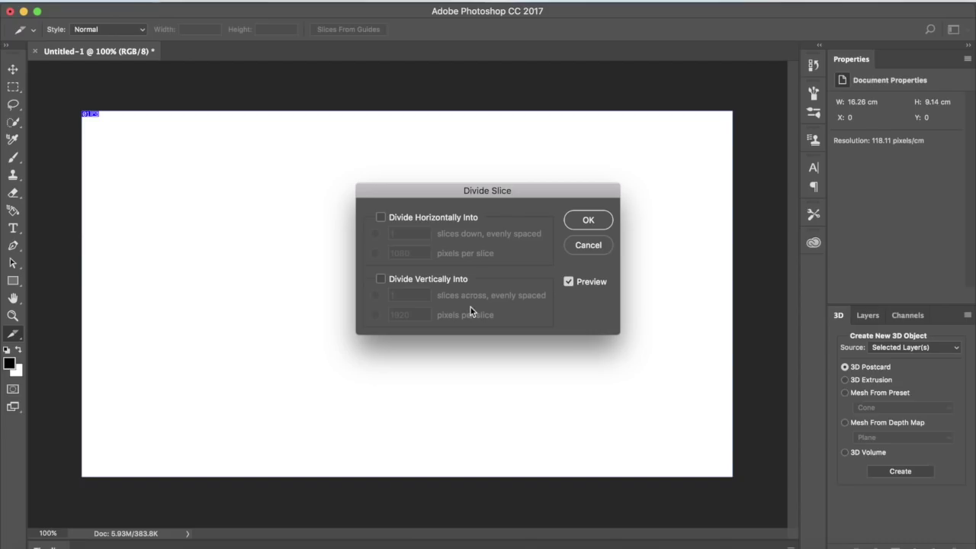
pyautogui.click(381, 217)
pyautogui.click(381, 279)
pyautogui.click(423, 234)
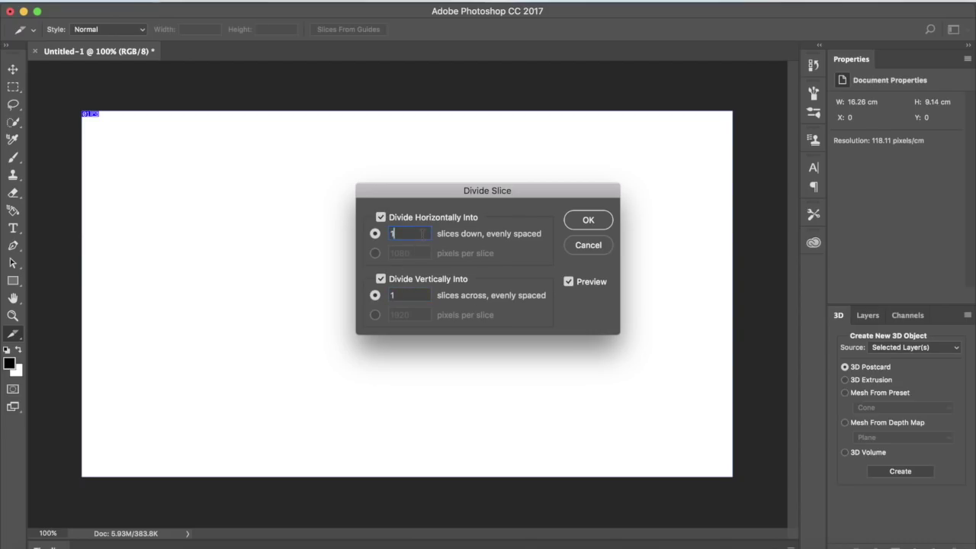
pyautogui.write('0')
pyautogui.doubleClick(414, 294)
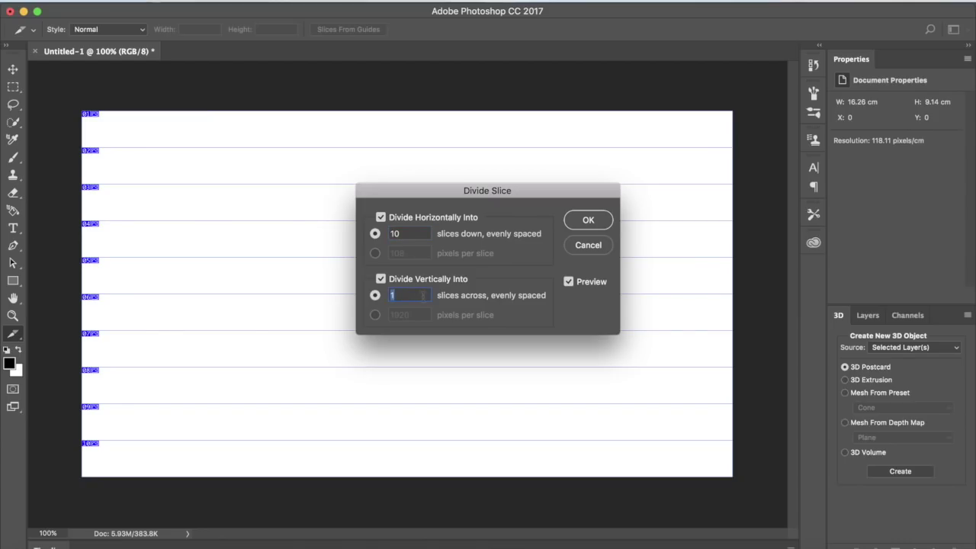
pyautogui.write('10')
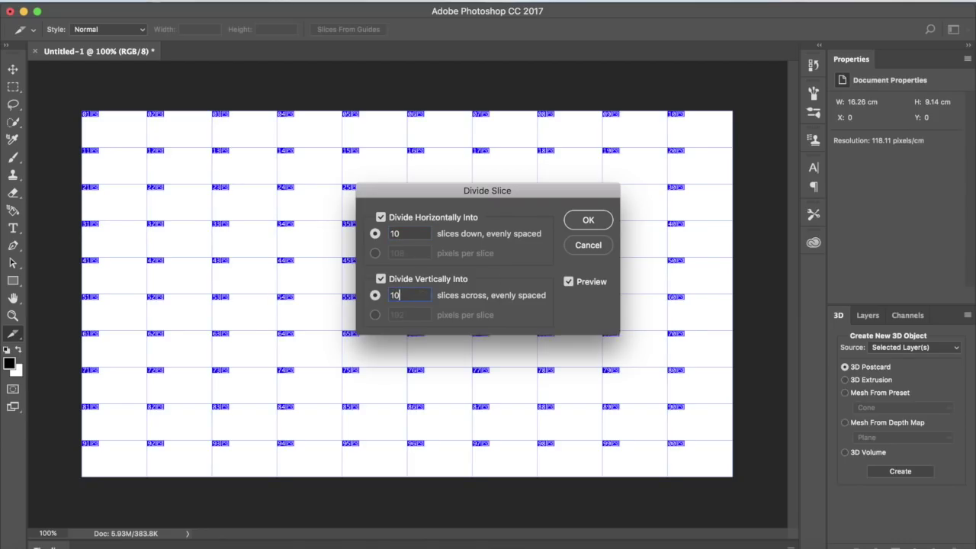
pyautogui.click(601, 219)
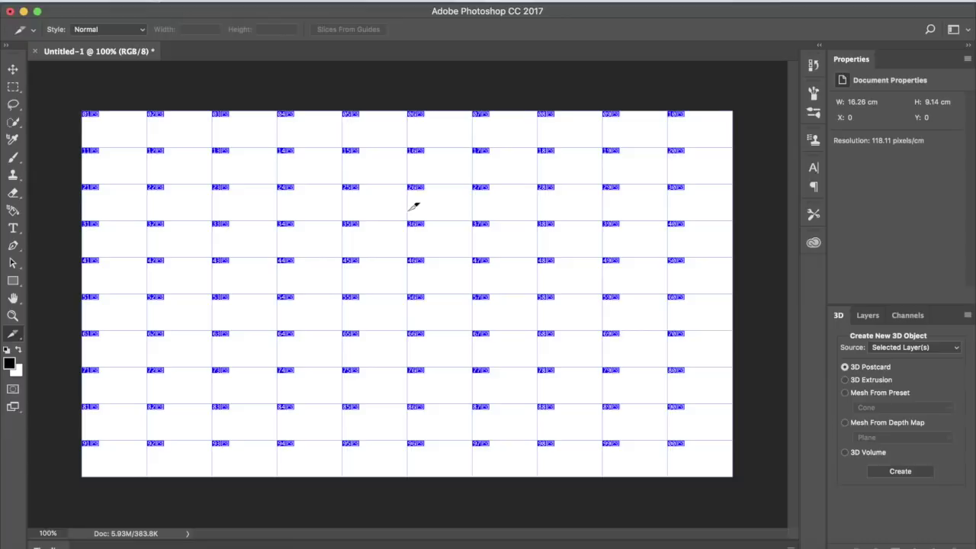
# Step: Place the desktop image Screen Shot 2017-04-19 at 11.50.04 AM into the sliced Photoshop document
pyautogui.hotkey('ctrl', 'Right')
pyautogui.hotkey('ctrl', 'Right')
pyautogui.hotkey('ctrl', 'Right')
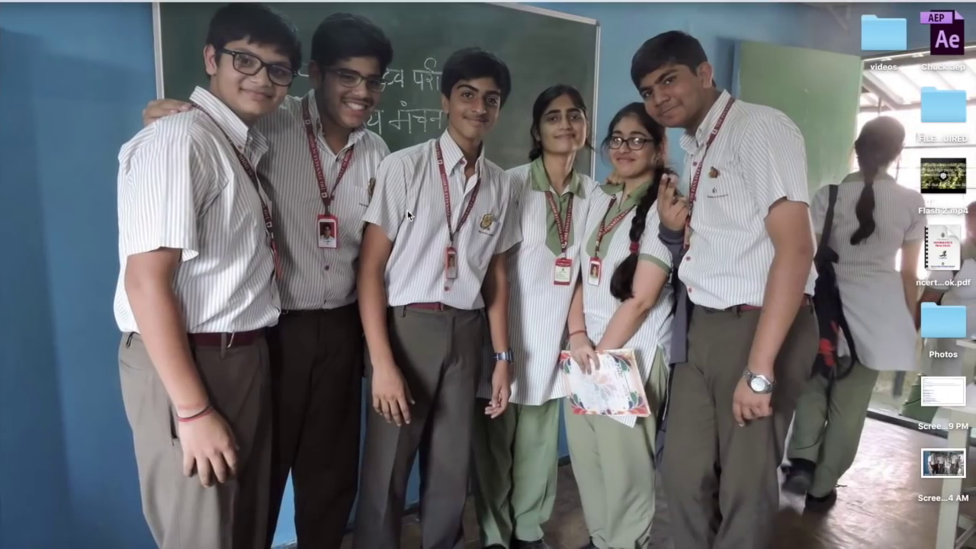
pyautogui.click(944, 461)
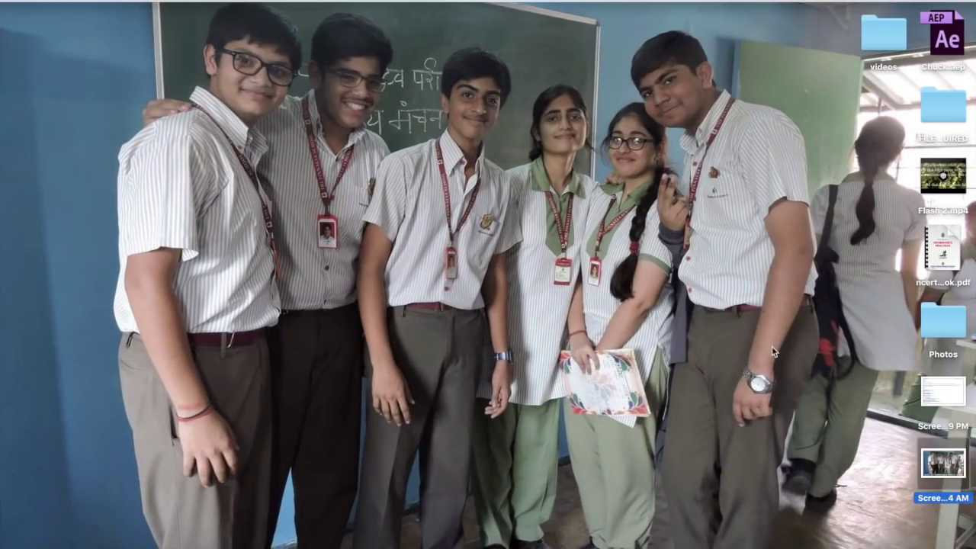
pyautogui.rightClick(776, 353)
pyautogui.click(940, 467)
pyautogui.moveTo(642, 440); pyautogui.dragTo(367, 264)
pyautogui.hotkey('ctrl', 'Left')
pyautogui.hotkey('ctrl', 'Left')
pyautogui.hotkey('ctrl', 'Left')
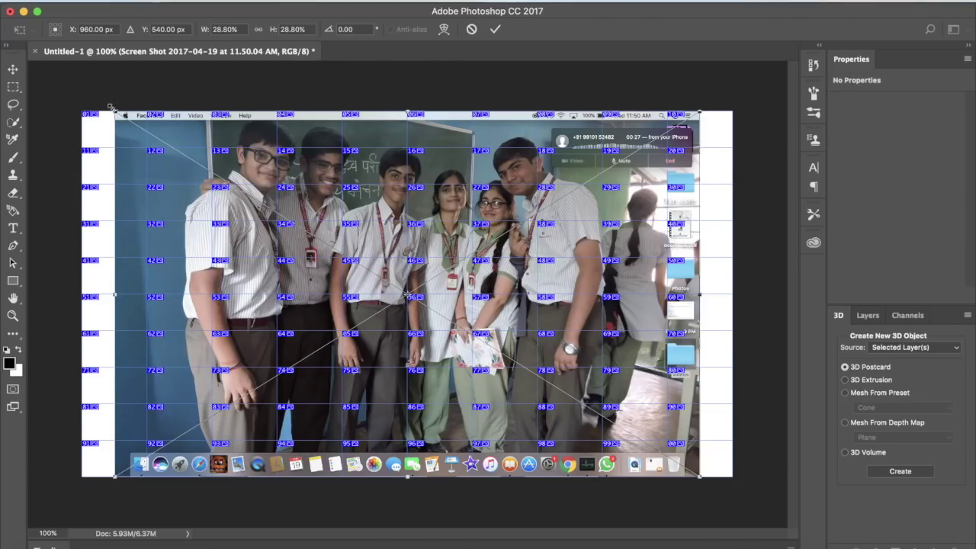
# Step: Scale the placed screenshot to fit the last grid cell in the canvas's bottom-right corner and commit the transform
pyautogui.moveTo(110, 107); pyautogui.dragTo(732, 472)
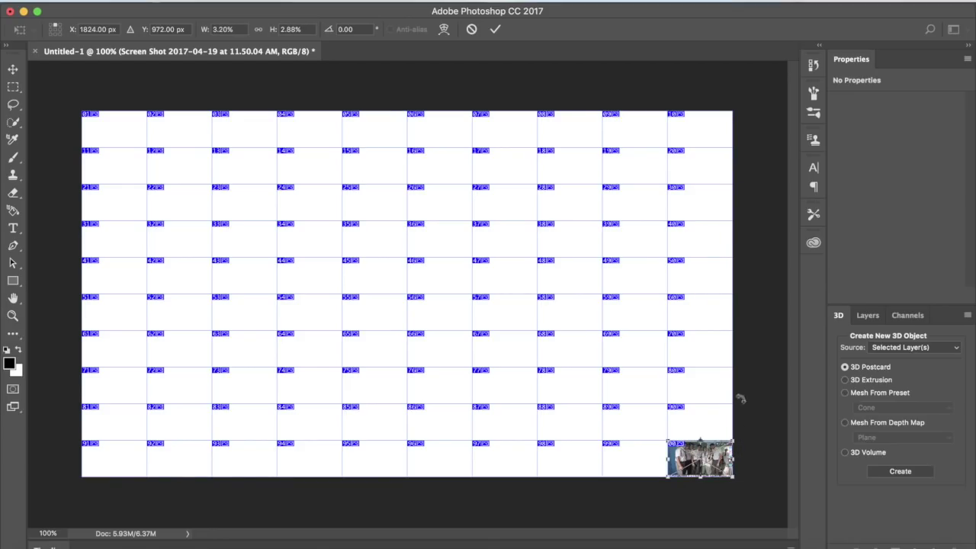
pyautogui.press('Return')
pyautogui.press('c')
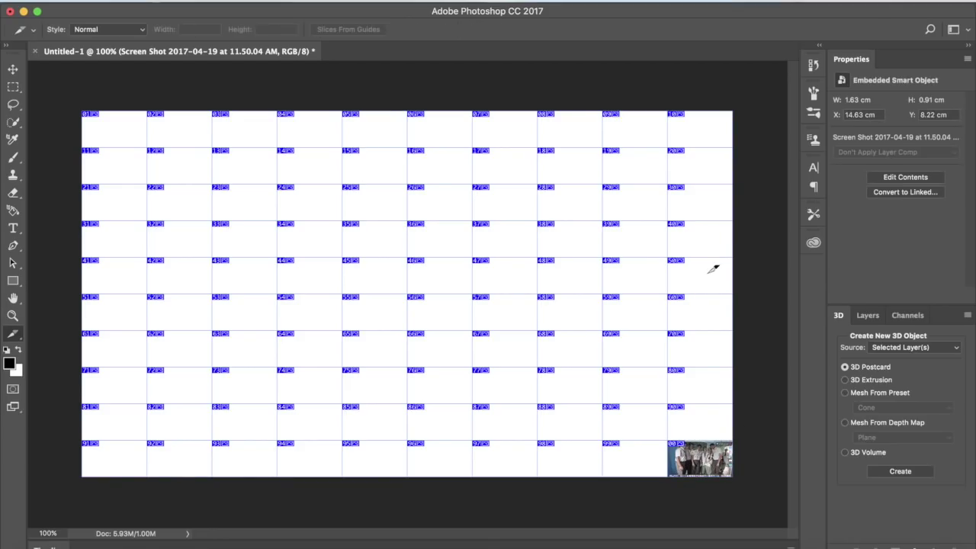
# Step: Duplicate the screenshot layer and move the copy into the grid cell directly above the original
pyautogui.click(13, 70)
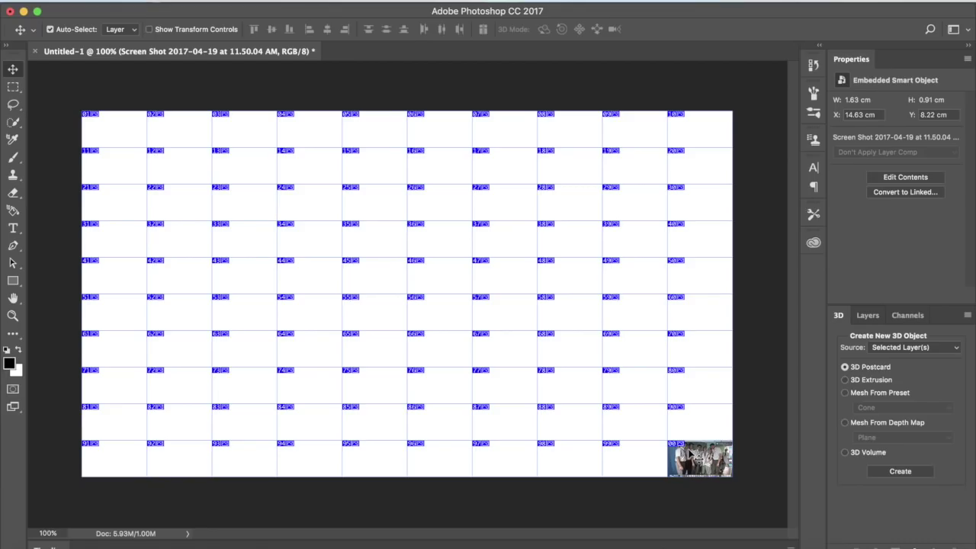
pyautogui.press('super')
pyautogui.press('super+j')
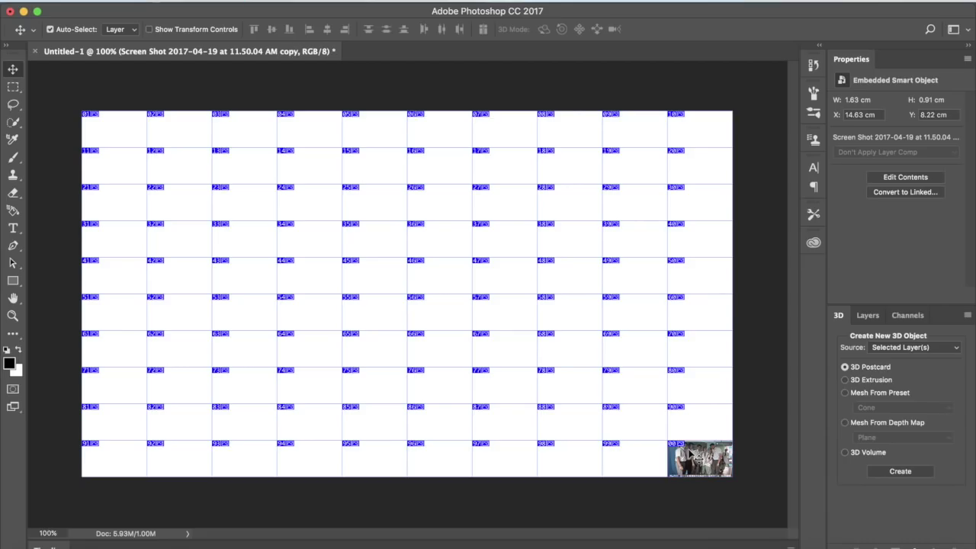
pyautogui.moveTo(689, 455); pyautogui.dragTo(692, 419)
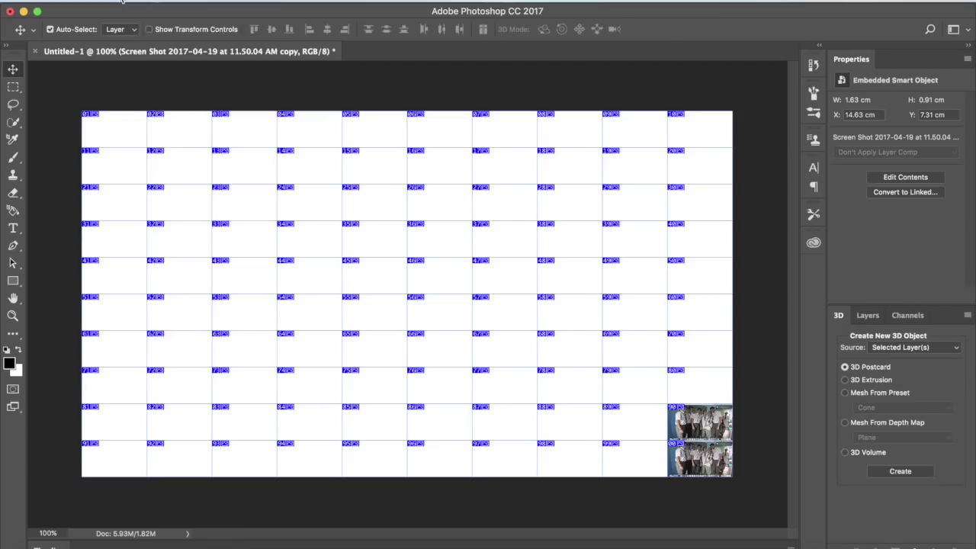
# Step: Preview the finished Chuck Grid .jpg from the Photos folder and move the file to the desktop
pyautogui.click(116, 2)
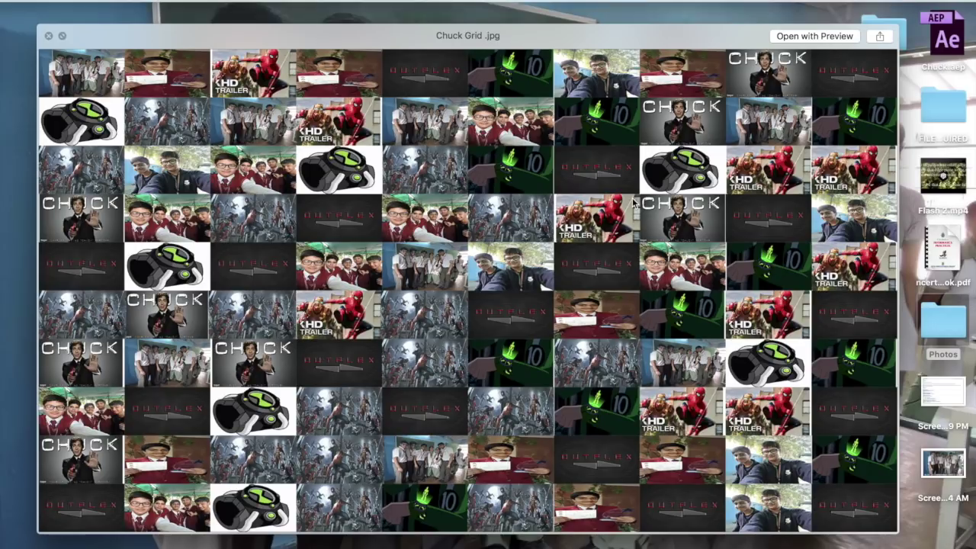
pyautogui.press('space')
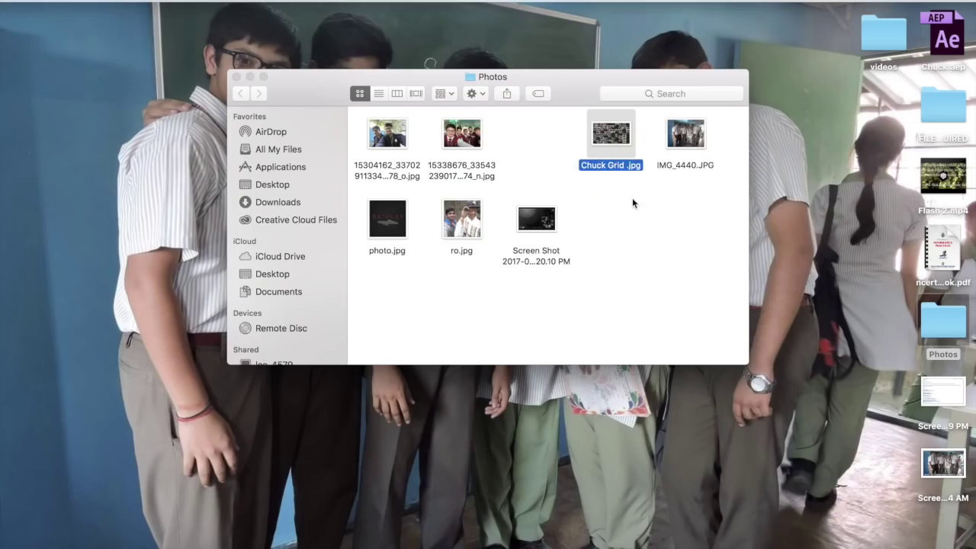
pyautogui.moveTo(621, 165); pyautogui.dragTo(770, 89)
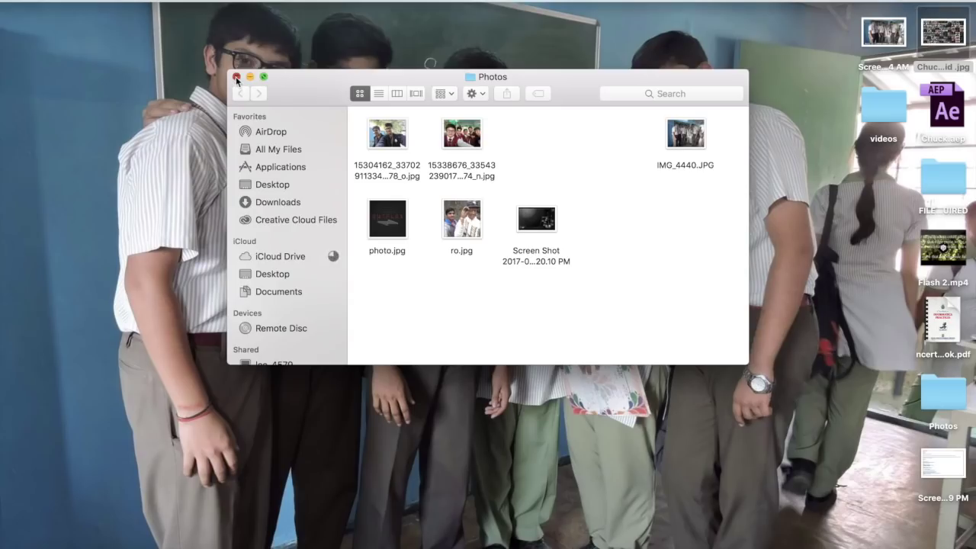
pyautogui.click(236, 77)
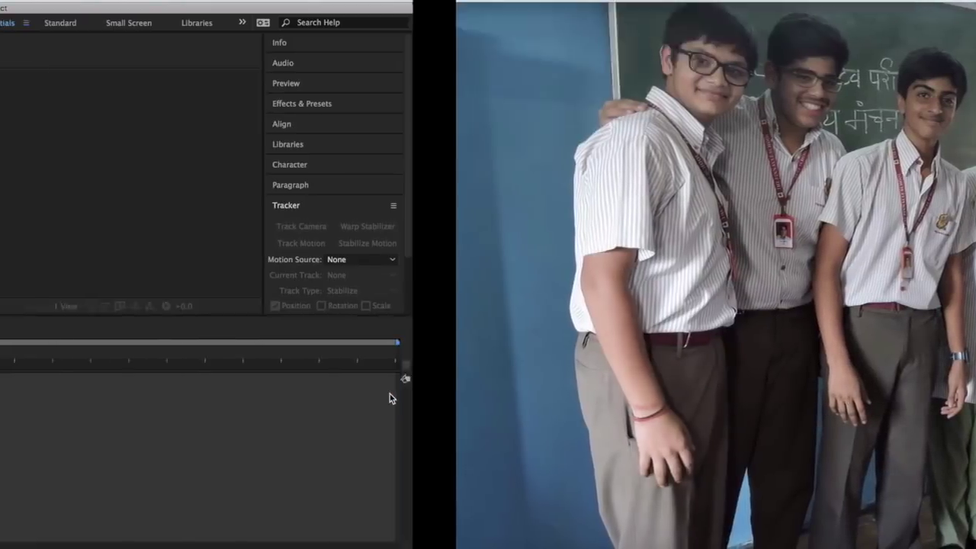
# Step: Import Chuck Grid .jpg from the desktop into the After Effects project
pyautogui.hotkey('ctrl', 'Right')
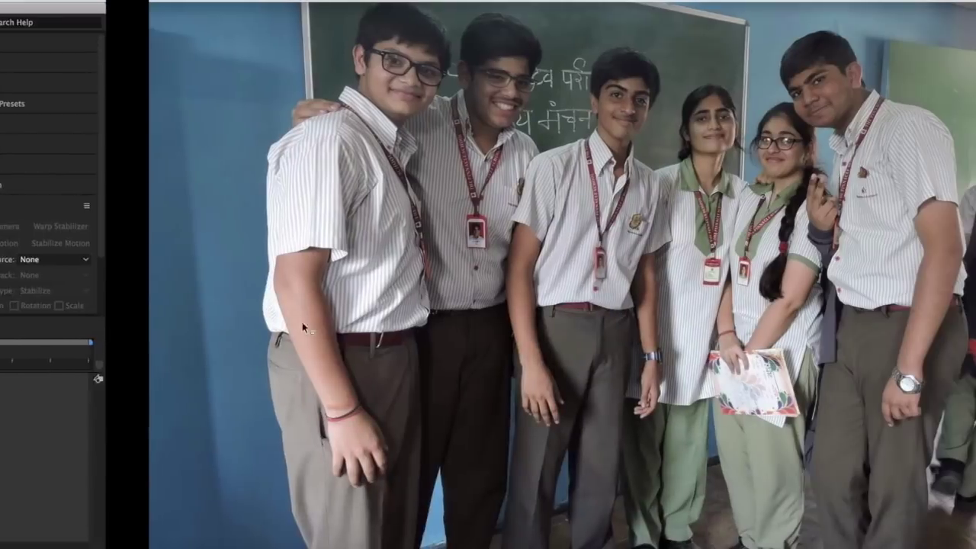
pyautogui.hotkey('ctrl', 'Left')
pyautogui.moveTo(942, 34); pyautogui.dragTo(142, 191)
pyautogui.click(148, 4)
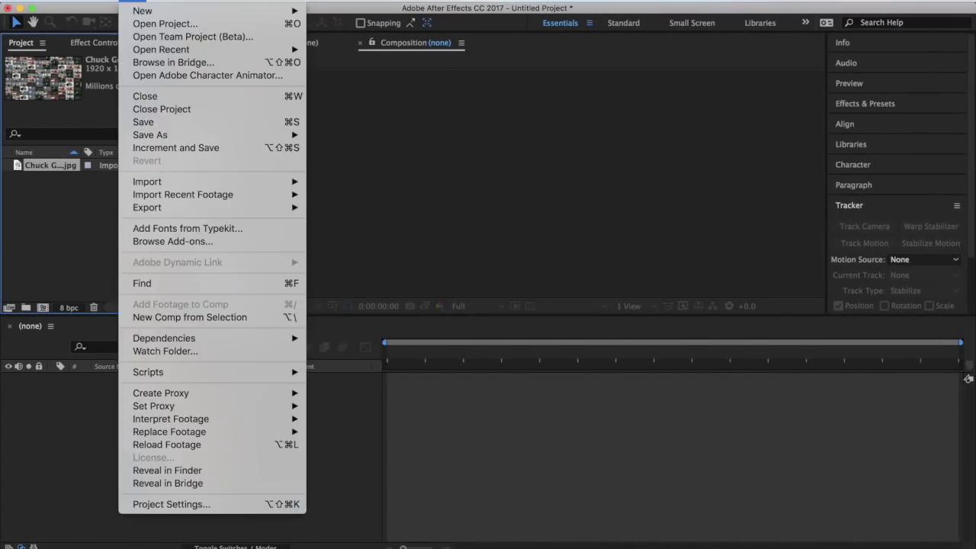
pyautogui.moveTo(188, 185)
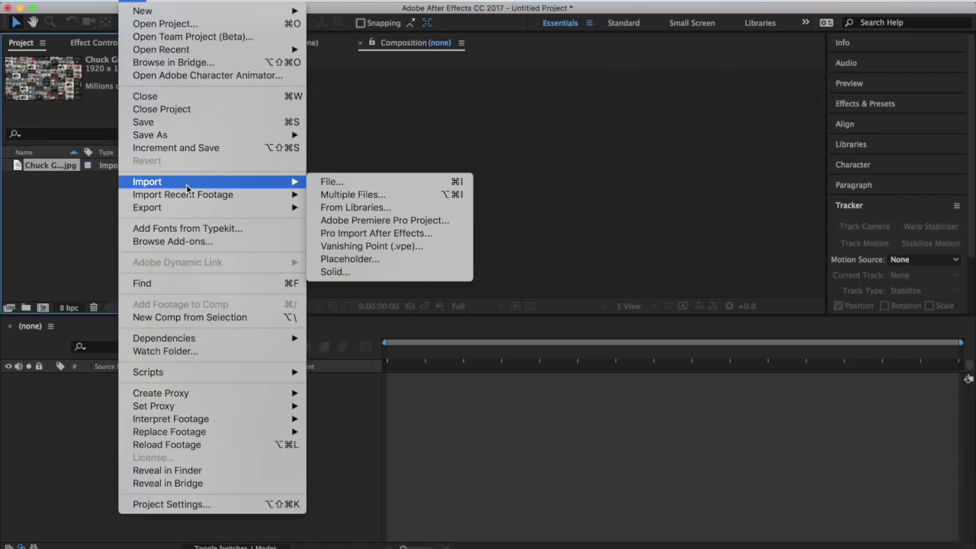
pyautogui.click(399, 194)
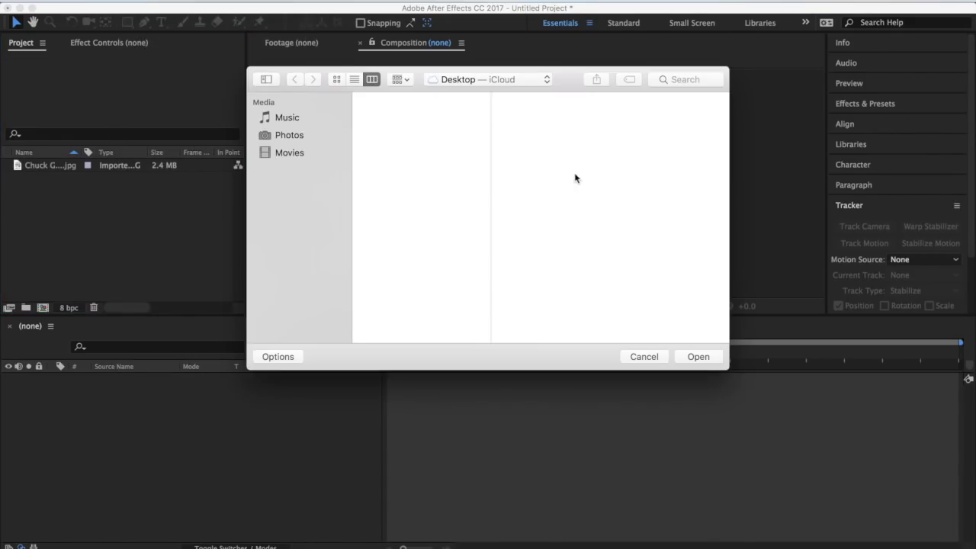
pyautogui.click(647, 358)
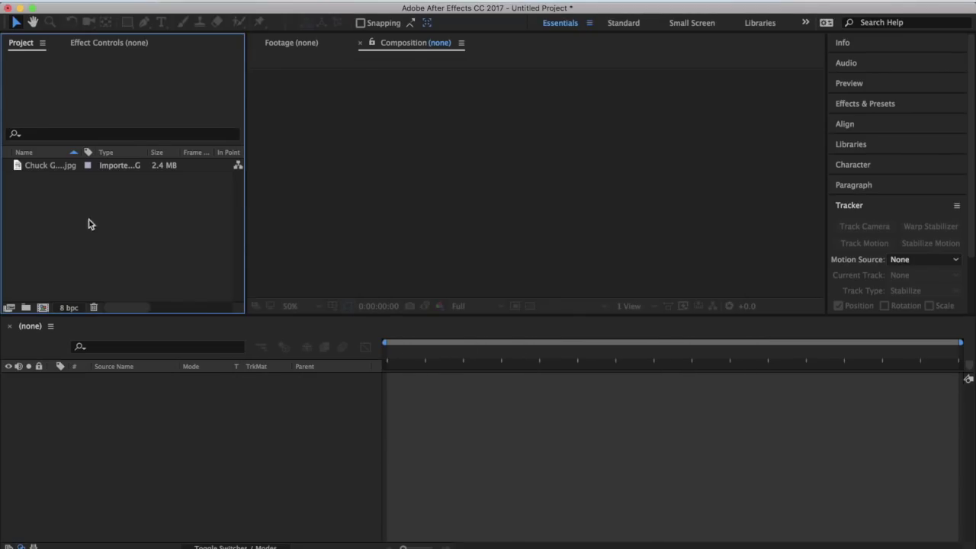
# Step: Create a composition from the imported Chuck Grid .jpg footage
pyautogui.click(52, 167)
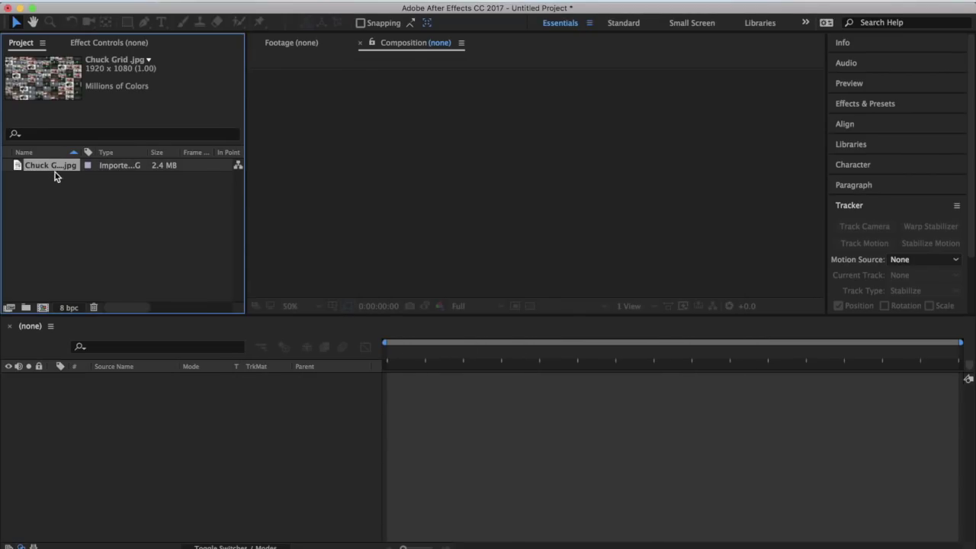
pyautogui.moveTo(51, 170); pyautogui.dragTo(510, 185)
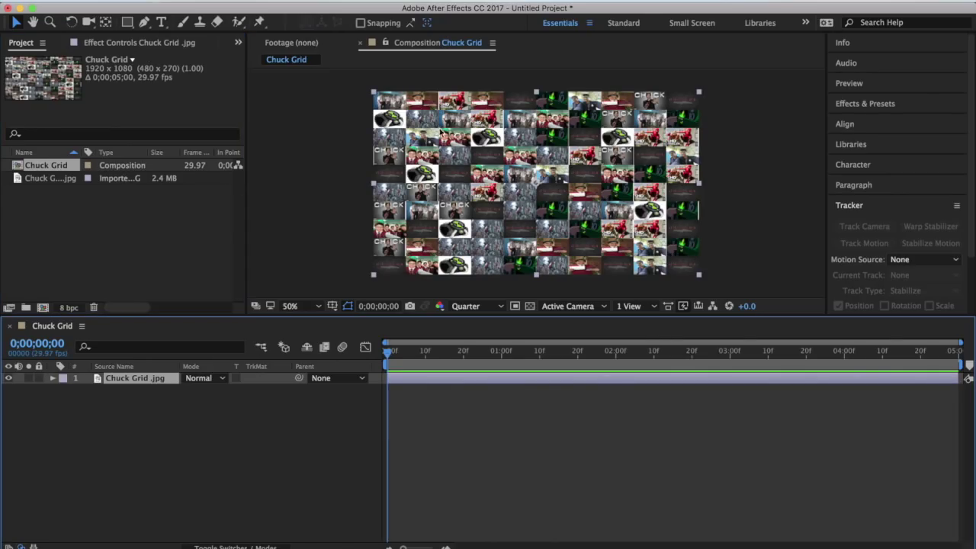
pyautogui.click(536, 401)
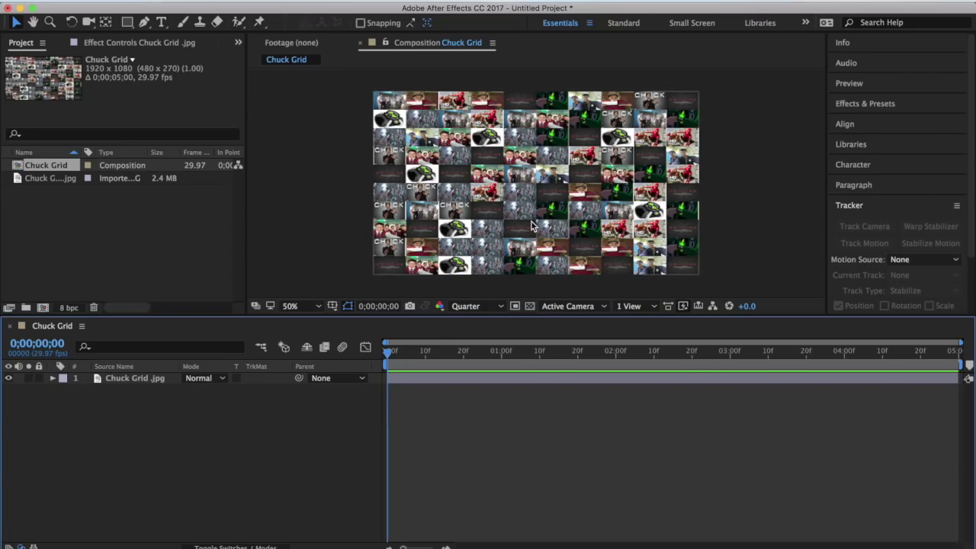
# Step: Apply the Generate Grid effect to the Chuck Grid .jpg layer and set its Blending Mode to Normal
pyautogui.click(159, 378)
pyautogui.click(295, 1)
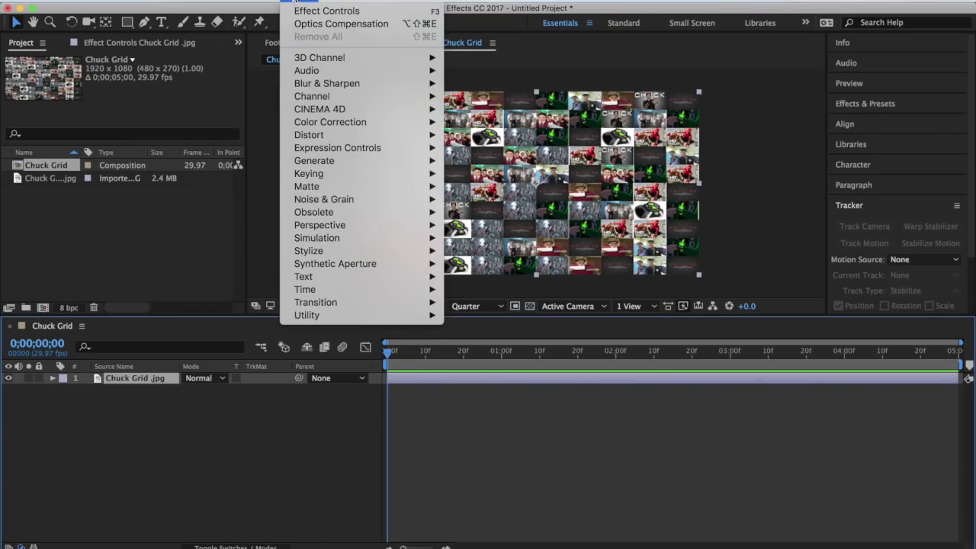
pyautogui.moveTo(325, 162)
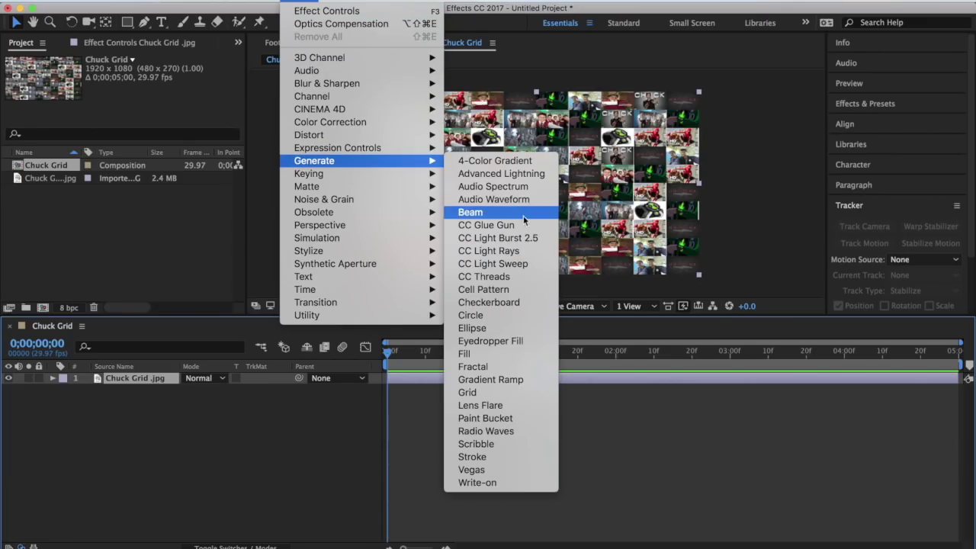
pyautogui.click(514, 392)
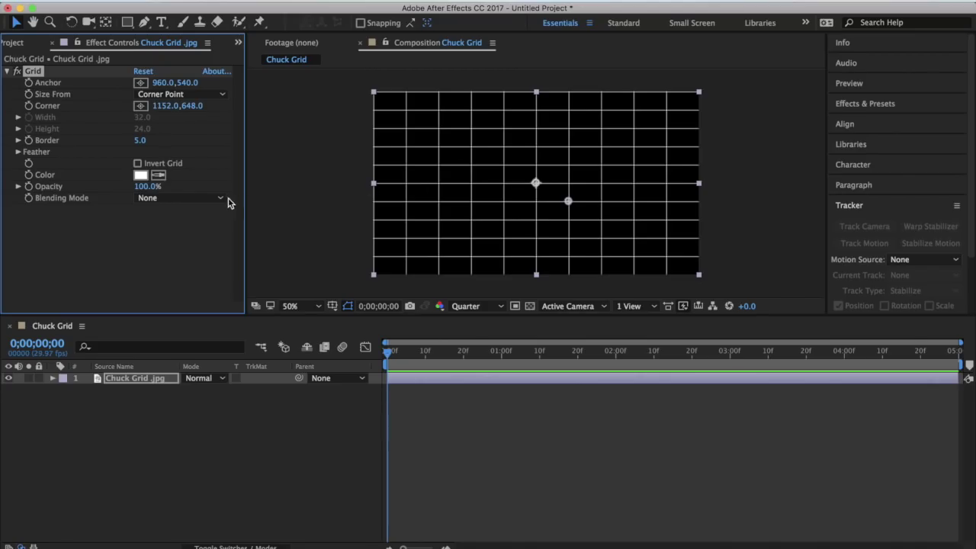
pyautogui.click(172, 202)
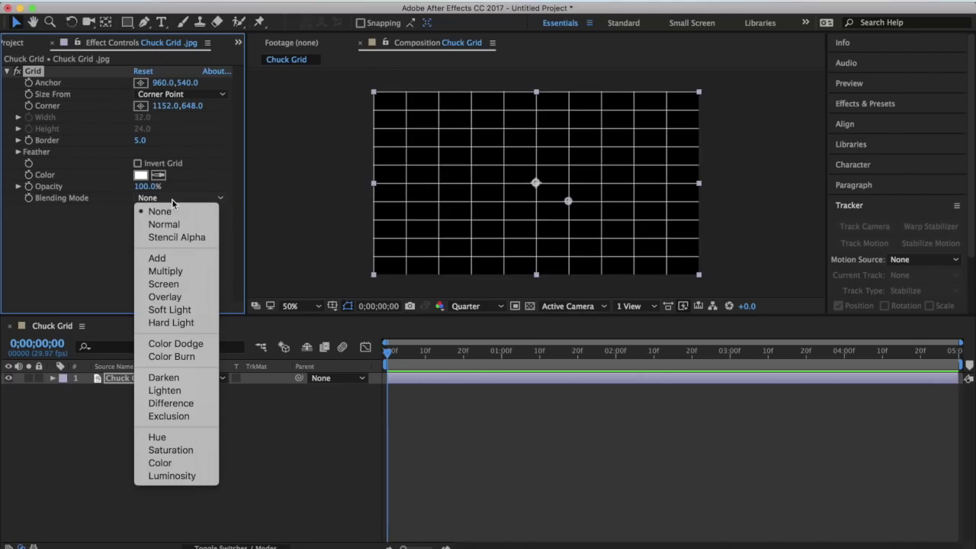
pyautogui.click(172, 224)
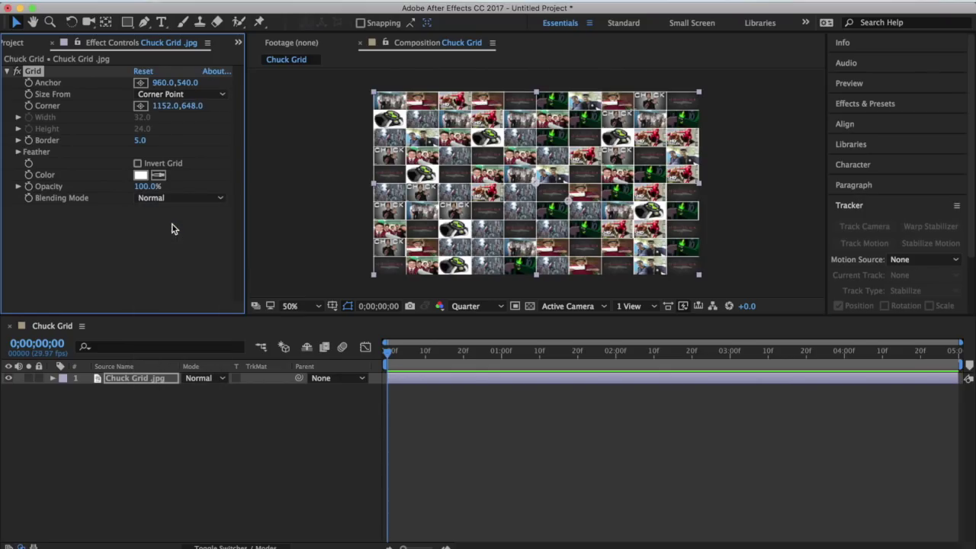
# Step: Set the Grid effect's line color to black (000000) and check the lines over the photos
pyautogui.click(140, 178)
pyautogui.moveTo(396, 251); pyautogui.dragTo(269, 484)
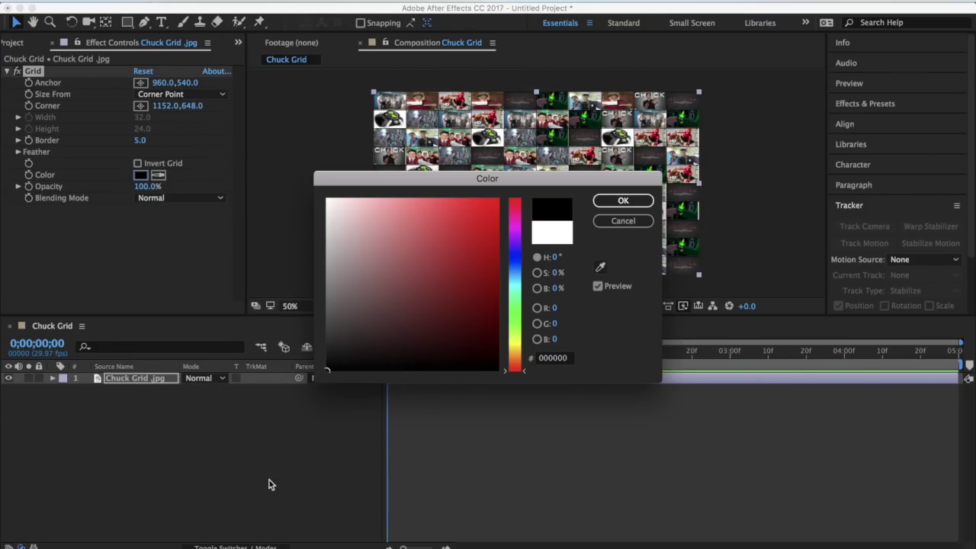
pyautogui.click(648, 205)
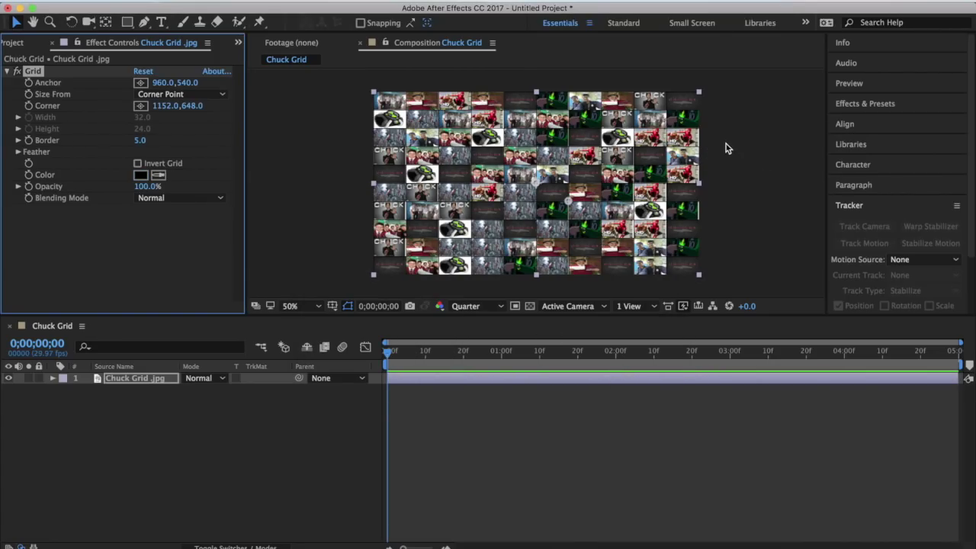
pyautogui.scroll(2, 726, 147)
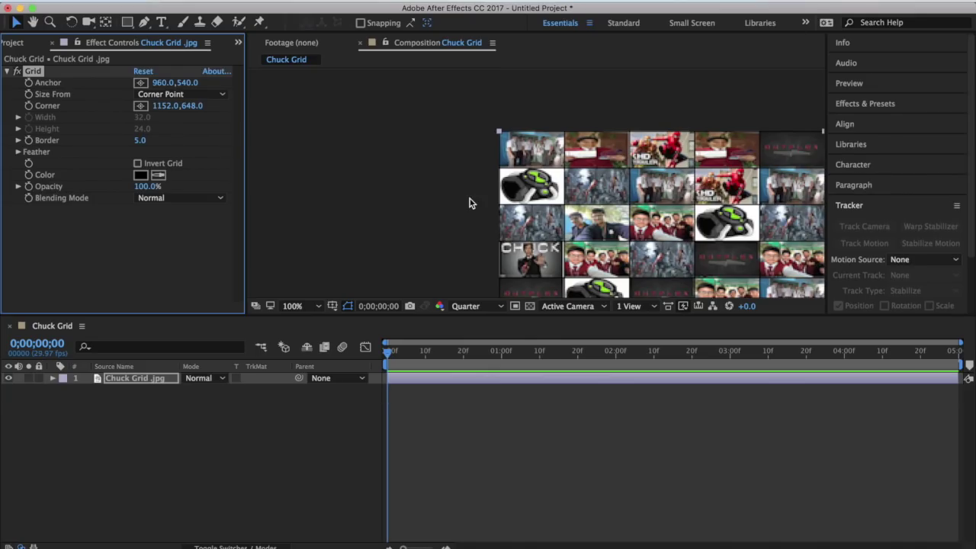
pyautogui.scroll(-8, 468, 203)
pyautogui.scroll(8, 468, 203)
pyautogui.scroll(-2, 468, 203)
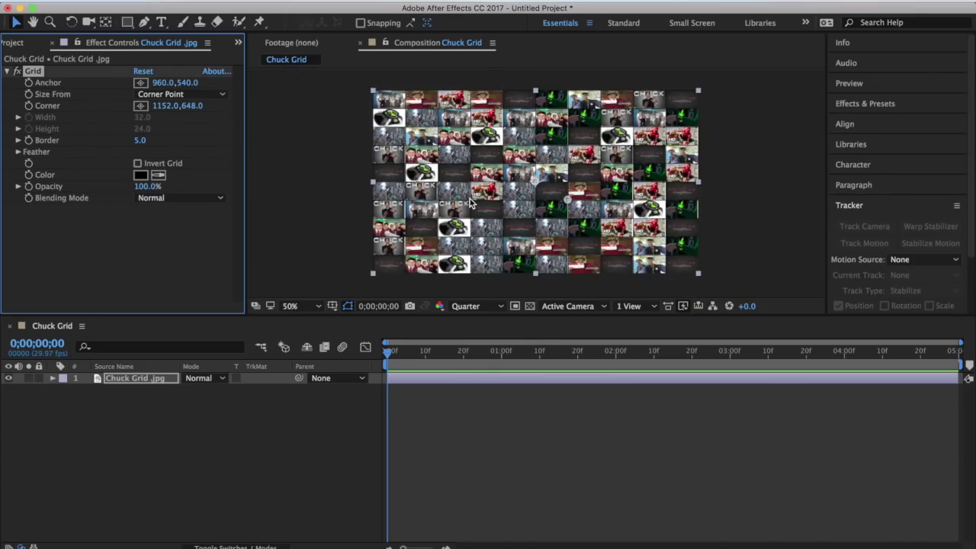
# Step: Apply the Stylize effect Motion Tile to the Chuck Grid .jpg layer
pyautogui.click(744, 196)
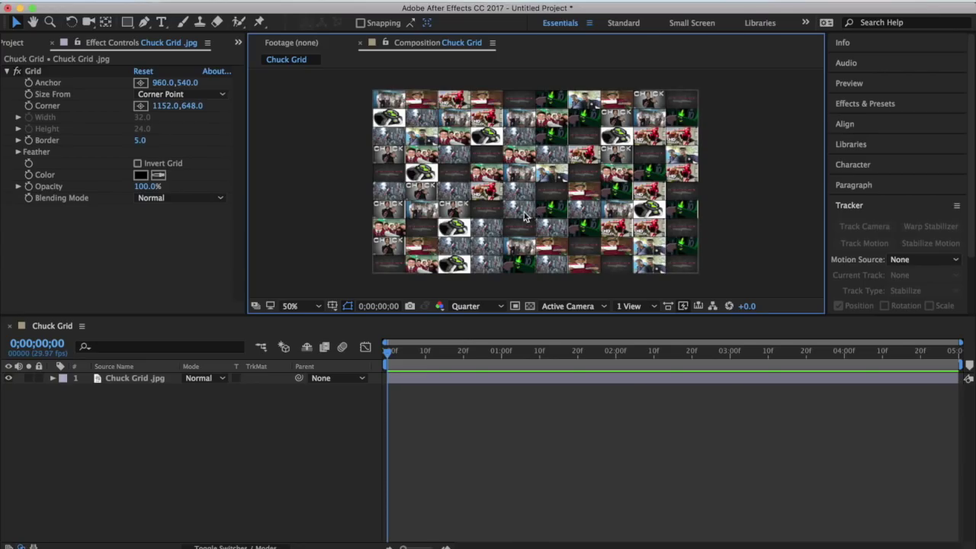
pyautogui.click(296, 1)
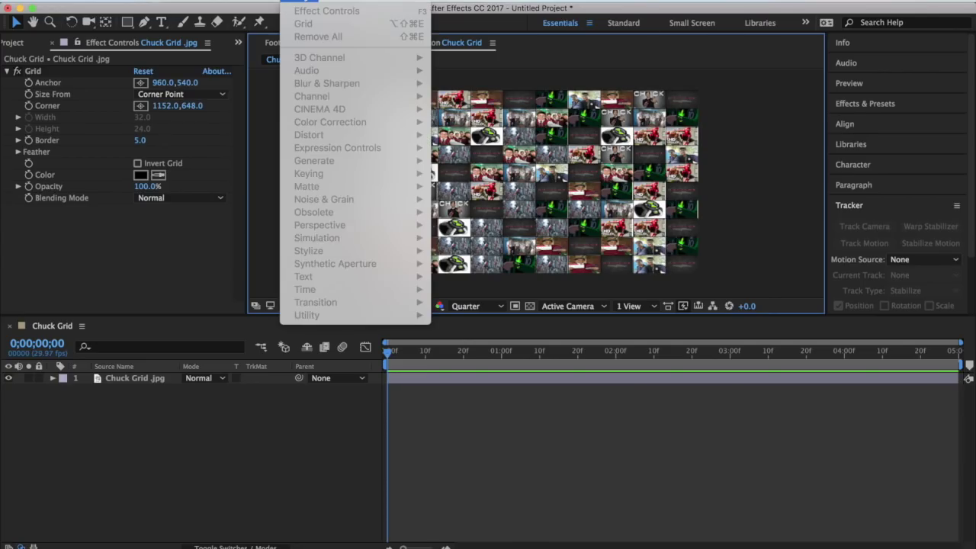
pyautogui.moveTo(341, 255)
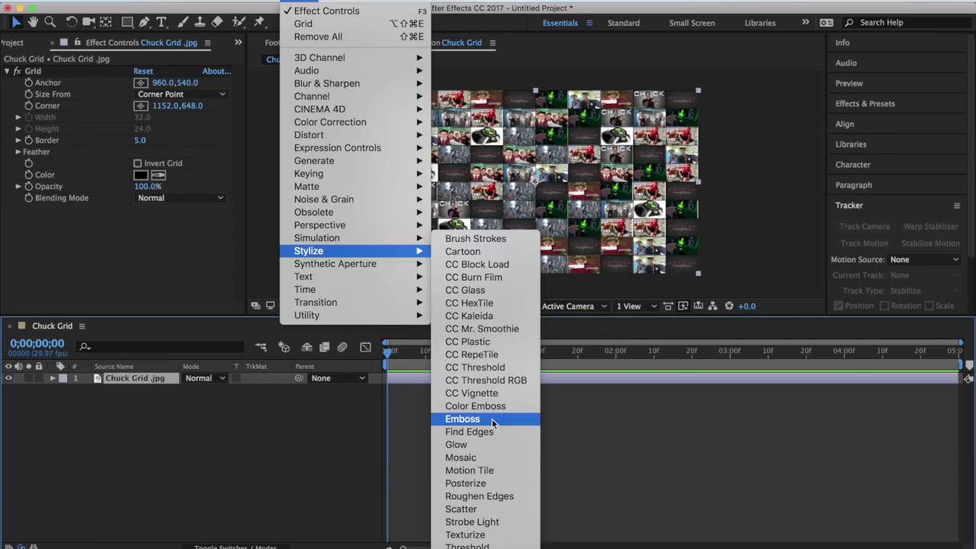
pyautogui.click(489, 470)
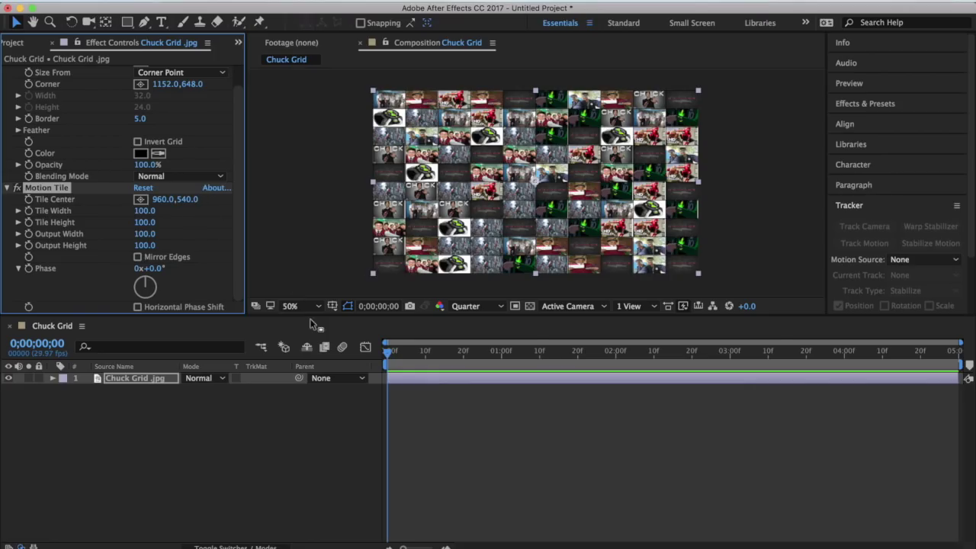
# Step: Set the Chuck Grid composition's duration to 1 second (0;00;01;00) in its composition settings
pyautogui.moveTo(385, 350); pyautogui.dragTo(597, 358)
pyautogui.moveTo(381, 379); pyautogui.dragTo(377, 374)
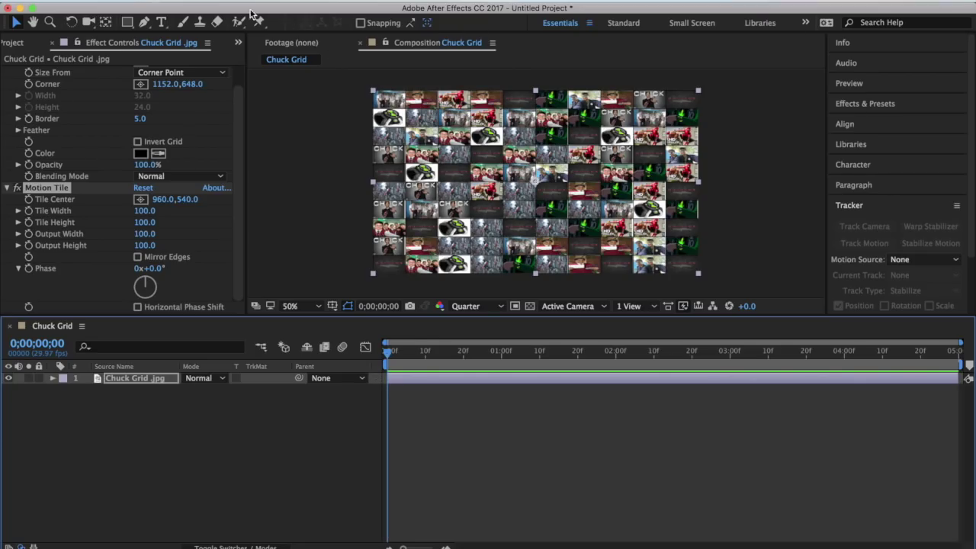
pyautogui.click(222, 2)
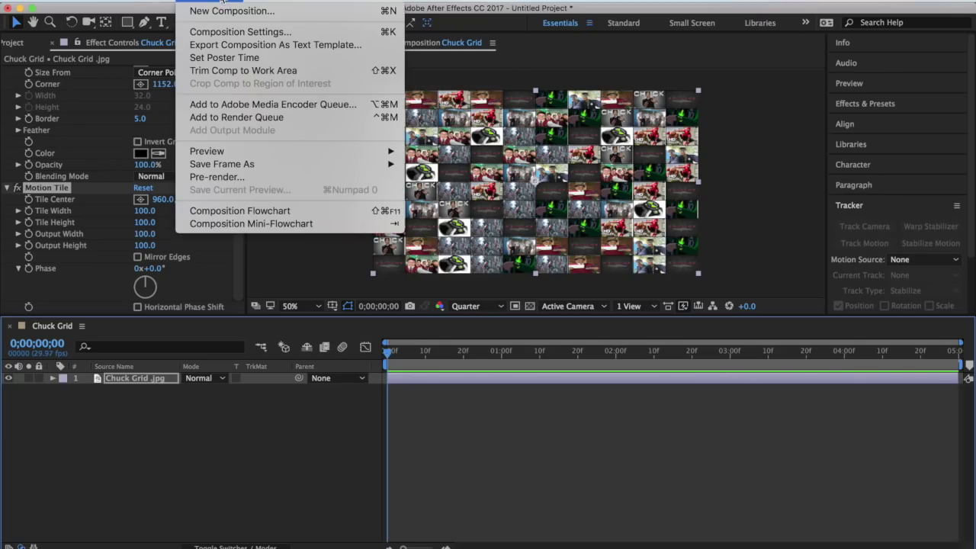
pyautogui.click(230, 33)
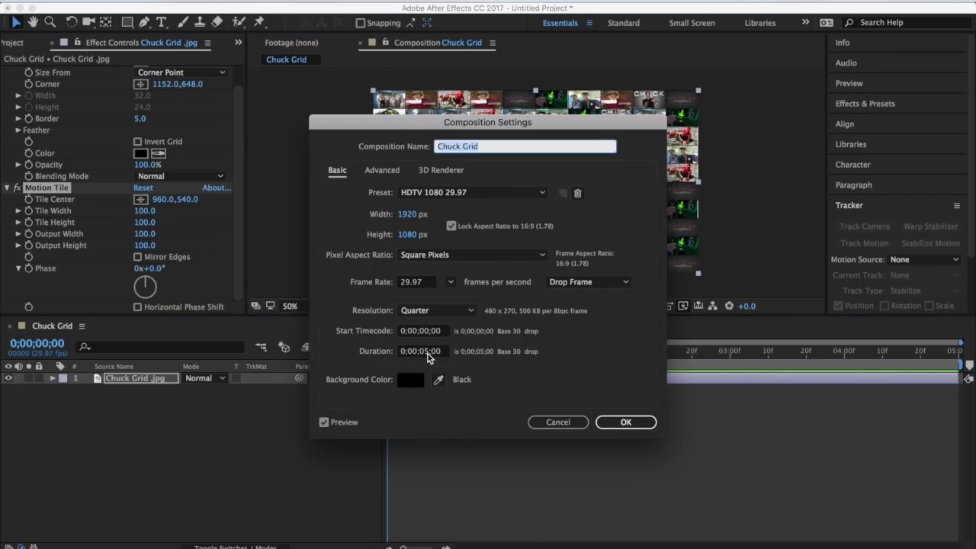
pyautogui.click(427, 354)
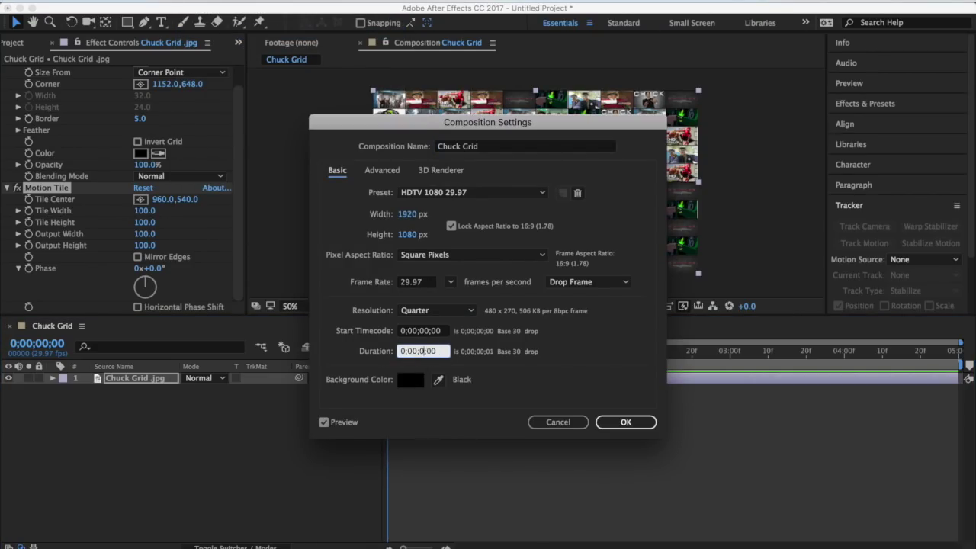
pyautogui.click(625, 422)
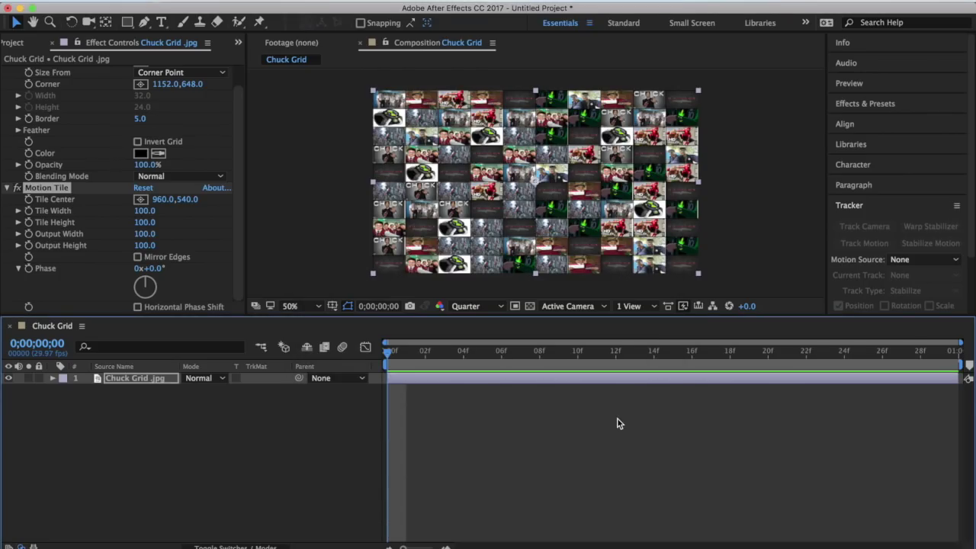
# Step: Enable keyframing for Motion Tile's Tile Center at the first frame and move the current time to 0;00;00;29
pyautogui.moveTo(432, 354); pyautogui.dragTo(383, 373)
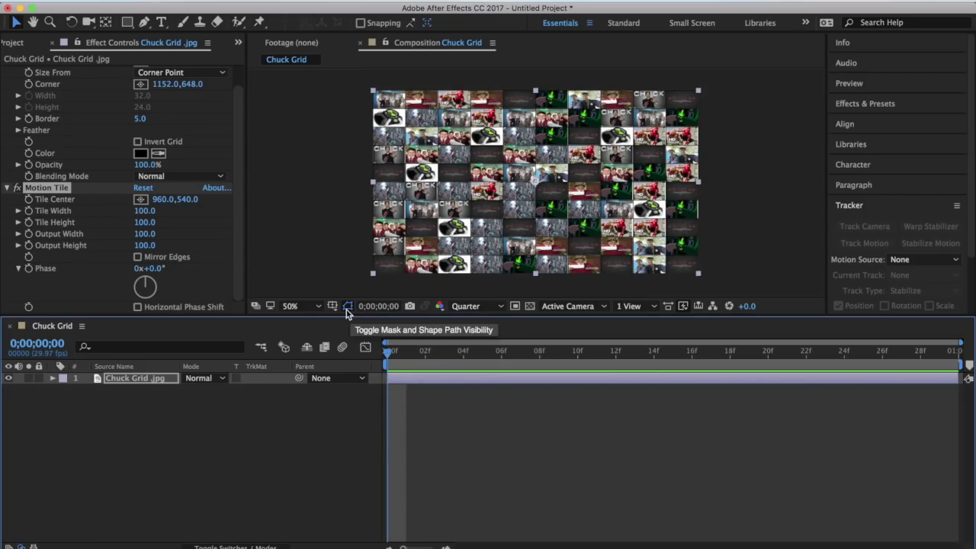
pyautogui.click(29, 201)
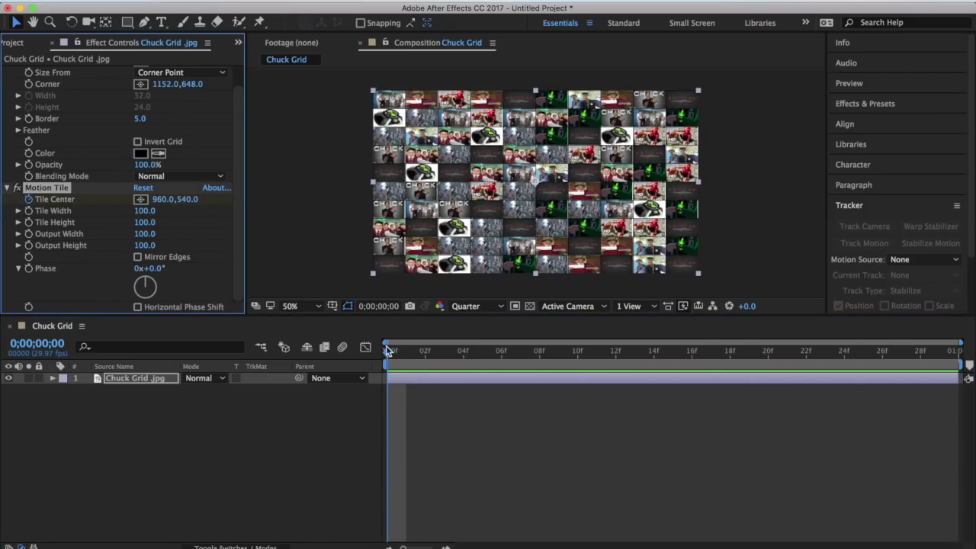
pyautogui.moveTo(388, 350); pyautogui.dragTo(940, 350)
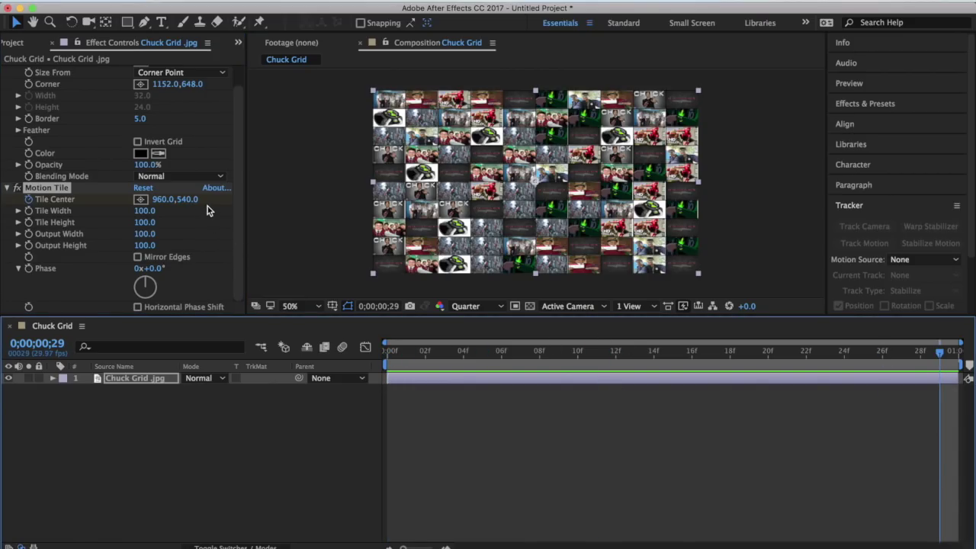
# Step: Calculate 540 plus 540 plus another 540 with the Notification Center calculator for the vertical tile offset
pyautogui.scroll(1, 207, 206)
pyautogui.hscroll(3, 211, 209)
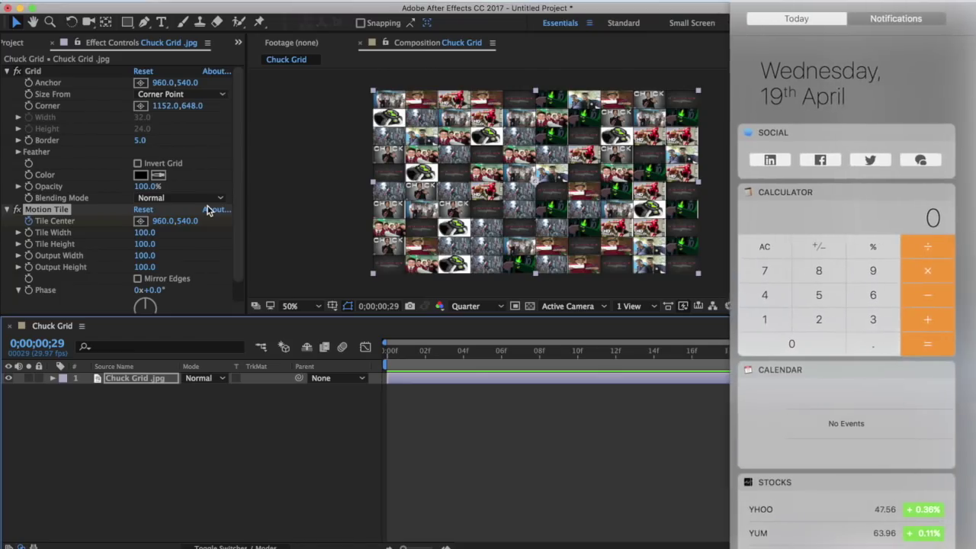
pyautogui.click(841, 299)
pyautogui.click(798, 301)
pyautogui.click(825, 347)
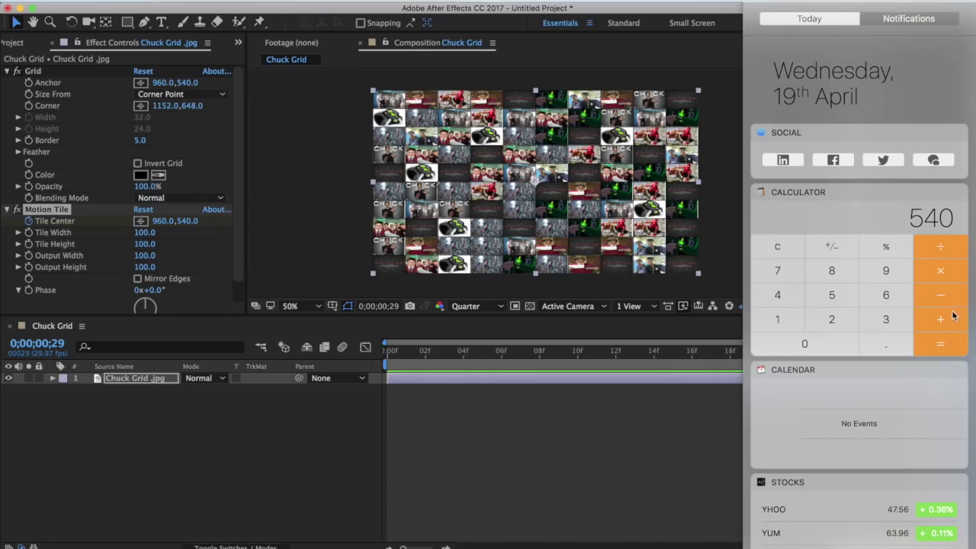
pyautogui.click(944, 321)
pyautogui.click(830, 297)
pyautogui.click(780, 297)
pyautogui.click(814, 336)
pyautogui.click(949, 346)
pyautogui.click(949, 346)
pyautogui.hscroll(5, 950, 346)
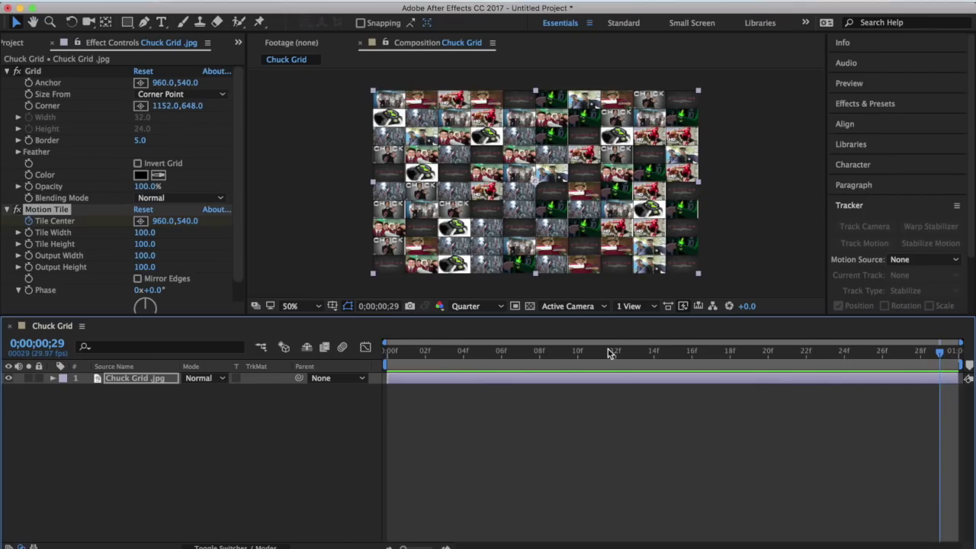
# Step: Set Motion Tile's vertical Tile Center value to 1620 at 0;00;00;29 and preview the scrolling grid from the start
pyautogui.click(188, 221)
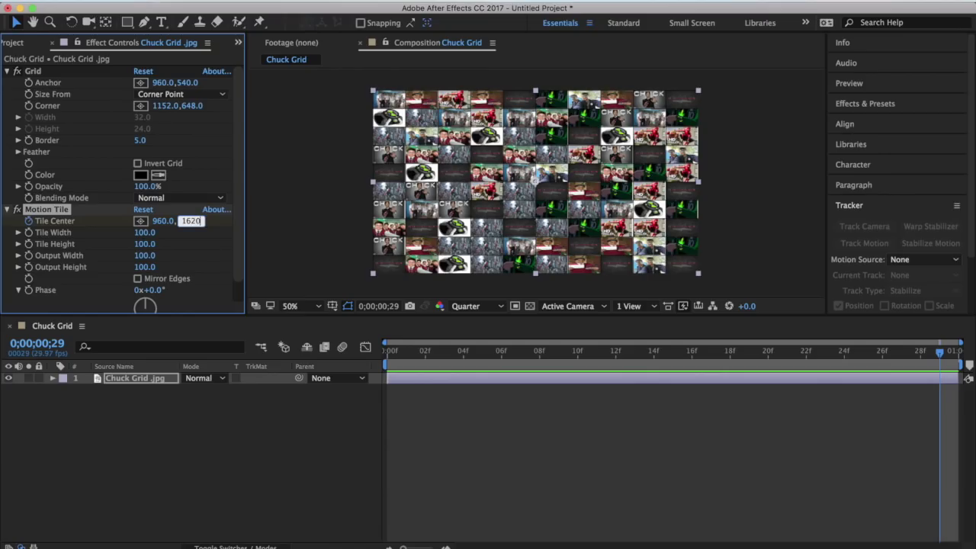
pyautogui.press('Return')
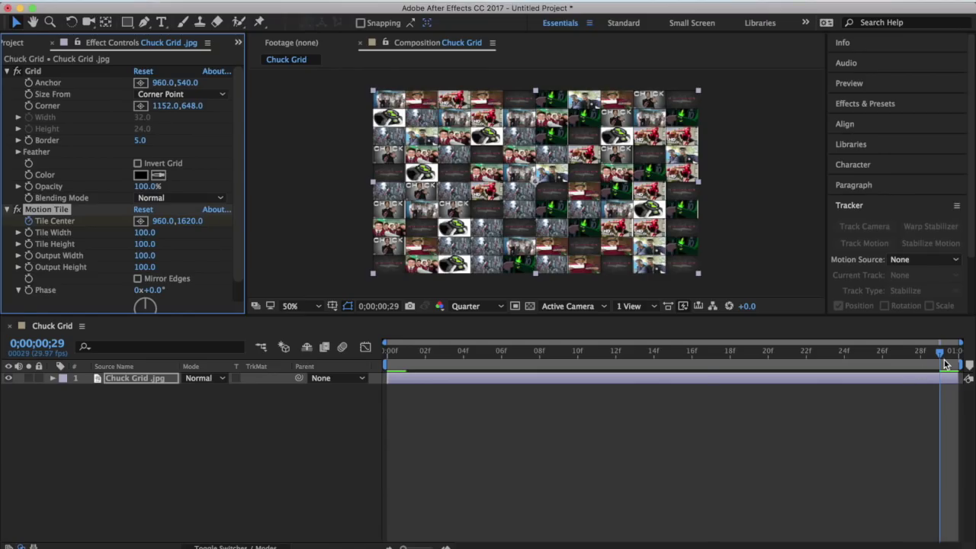
pyautogui.moveTo(942, 360); pyautogui.dragTo(376, 363)
pyautogui.press('super+z')
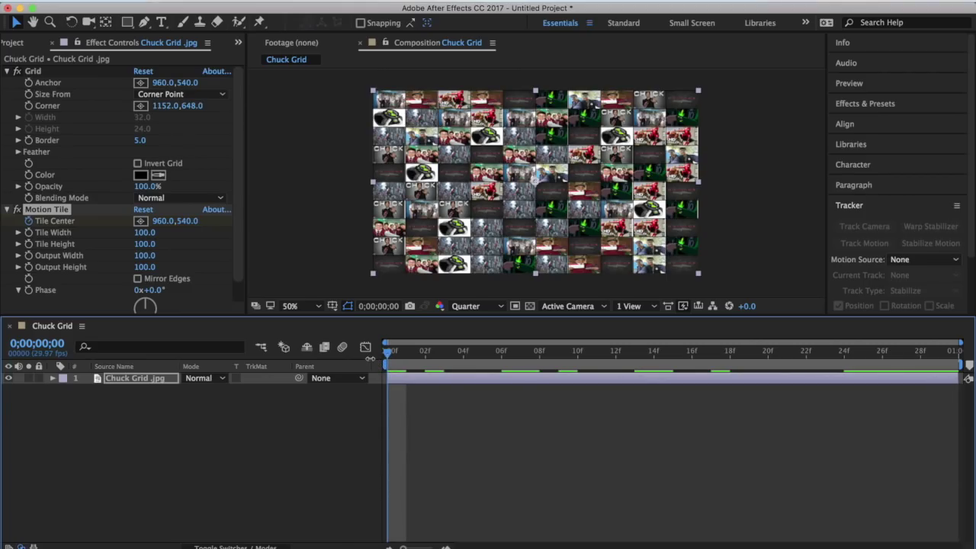
pyautogui.press('space')
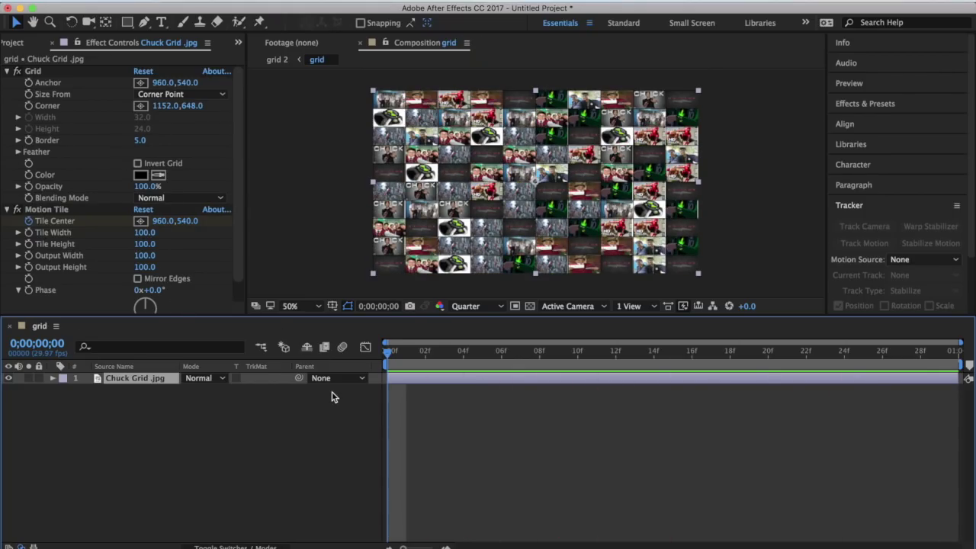
# Step: Delete the grid 2 composition from the project
pyautogui.click(239, 43)
pyautogui.click(255, 65)
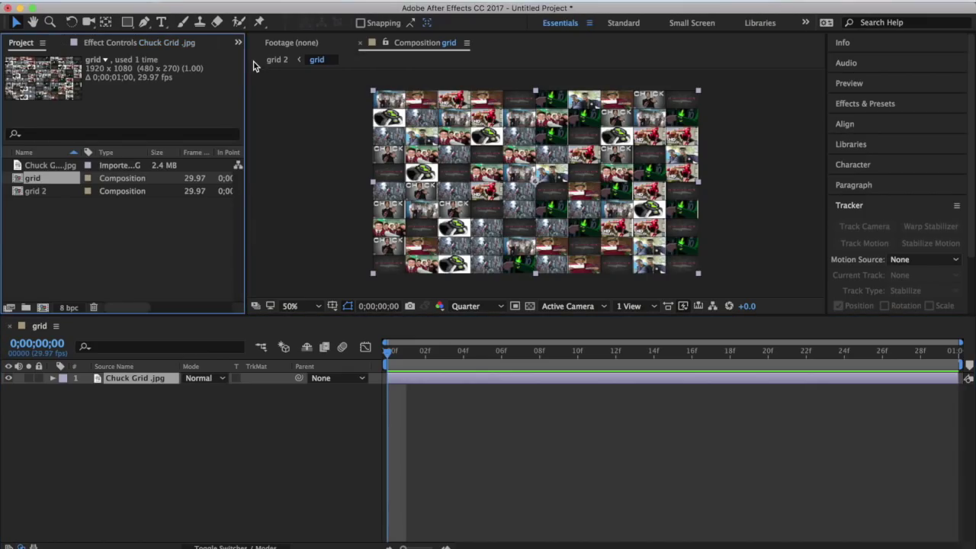
pyautogui.click(48, 191)
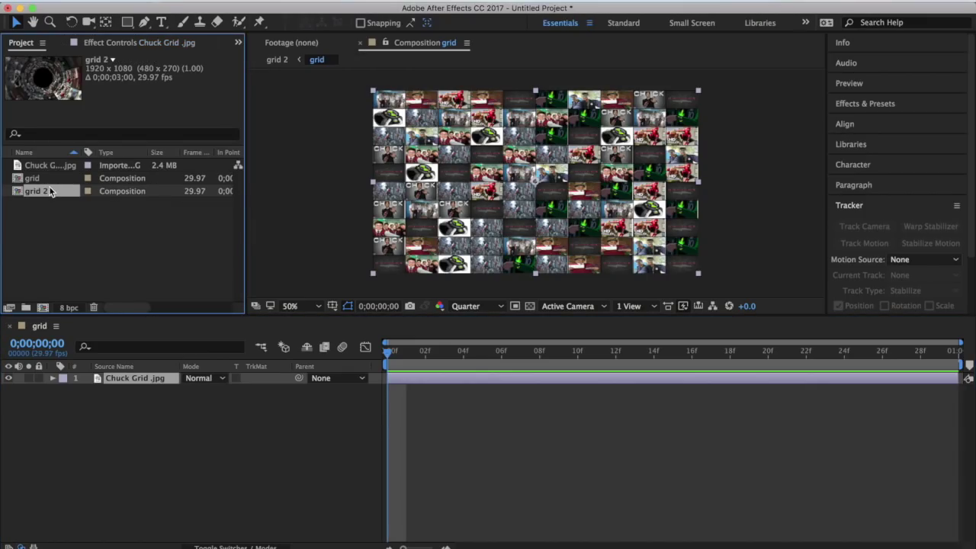
pyautogui.press('Delete')
pyautogui.click(574, 302)
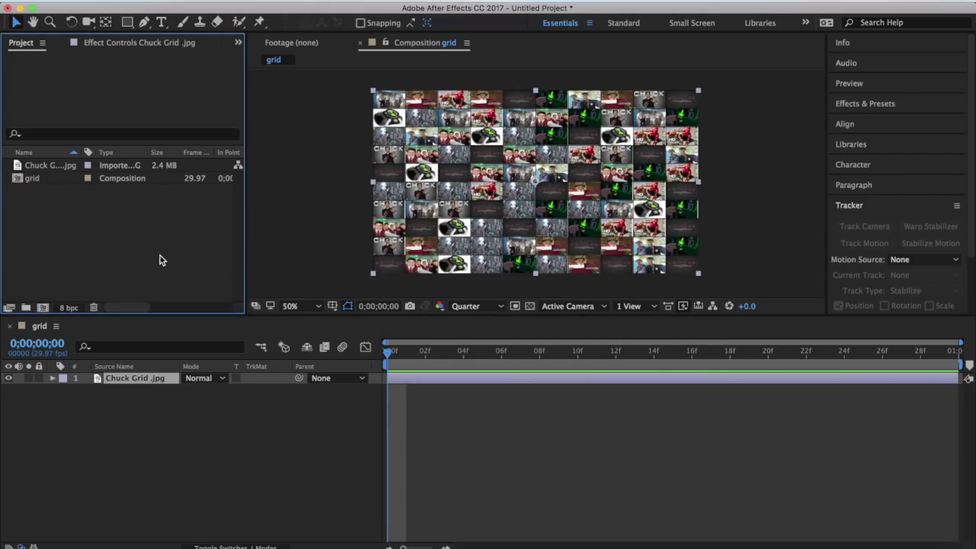
# Step: Create a new composition from the grid composition so that grid is nested inside it
pyautogui.click(42, 179)
pyautogui.moveTo(42, 179); pyautogui.dragTo(41, 307)
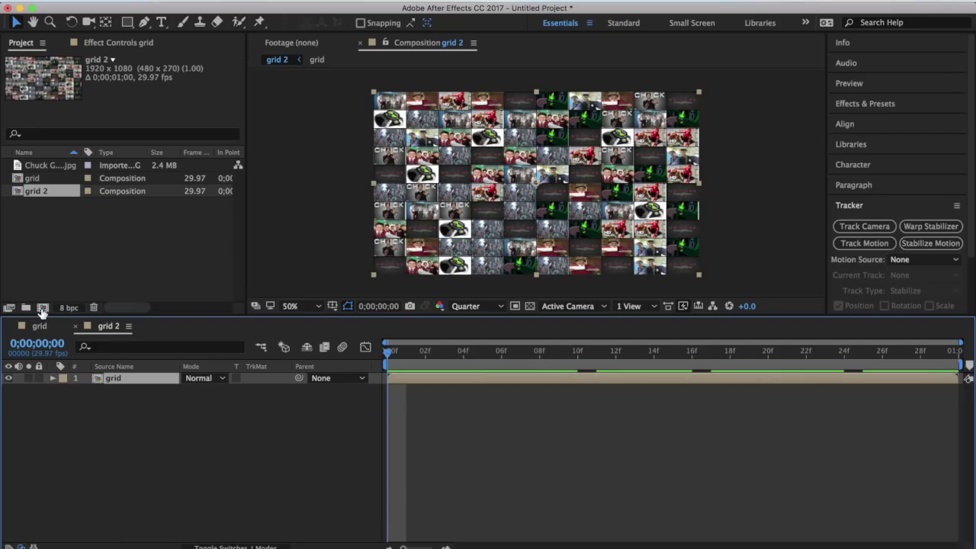
pyautogui.press('Home')
# Step: Set the grid 2 composition's duration to 3 seconds (0;00;03;00) in its composition settings
pyautogui.click(228, 0)
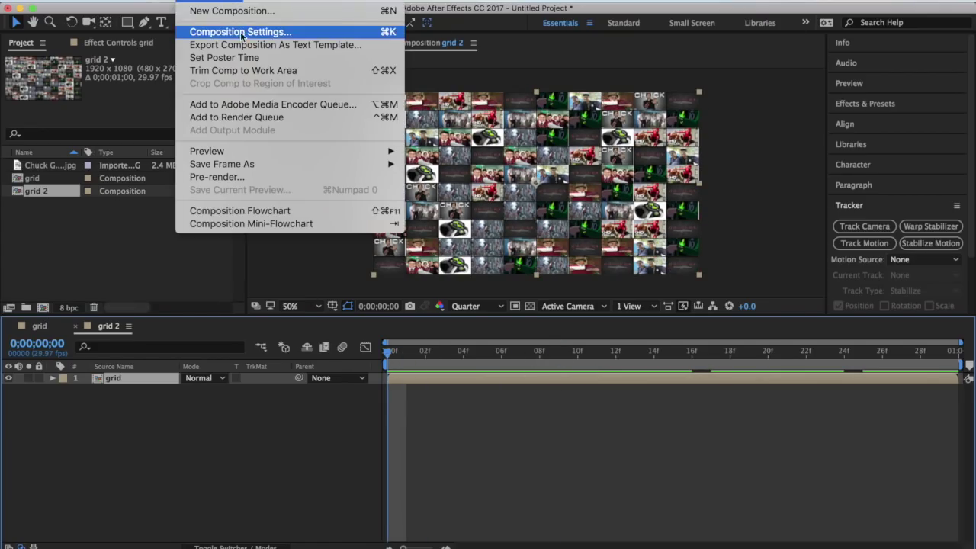
pyautogui.click(241, 32)
pyautogui.click(428, 351)
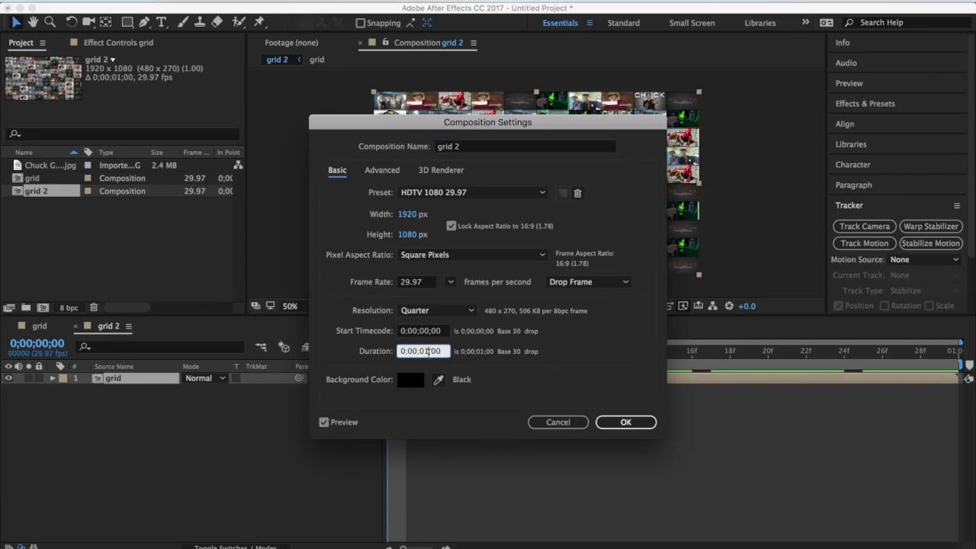
pyautogui.press('BackSpace')
pyautogui.write('3')
pyautogui.click(634, 427)
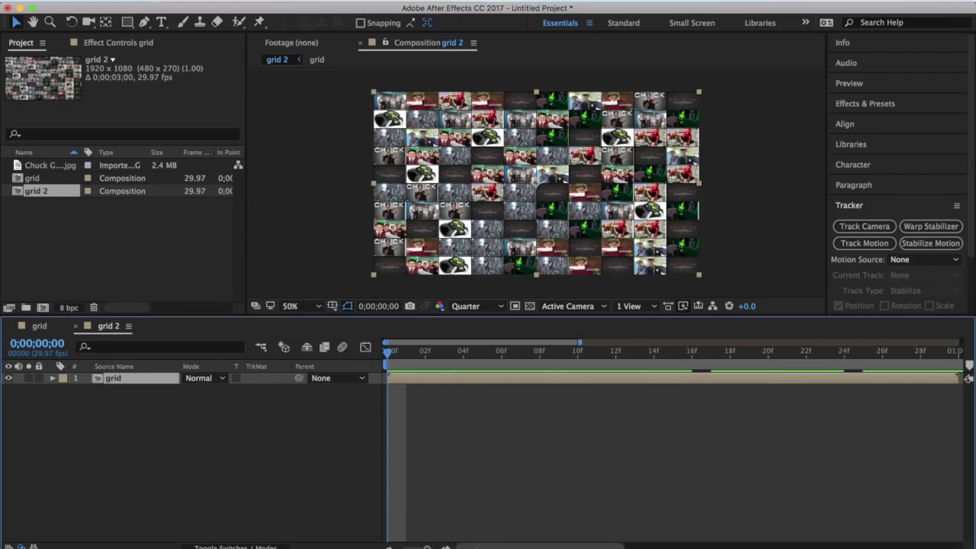
# Step: Enable time remapping on the grid layer in the grid 2 composition
pyautogui.hscroll(5, 671, 443)
pyautogui.hscroll(-5, 671, 442)
pyautogui.moveTo(424, 547); pyautogui.dragTo(403, 547)
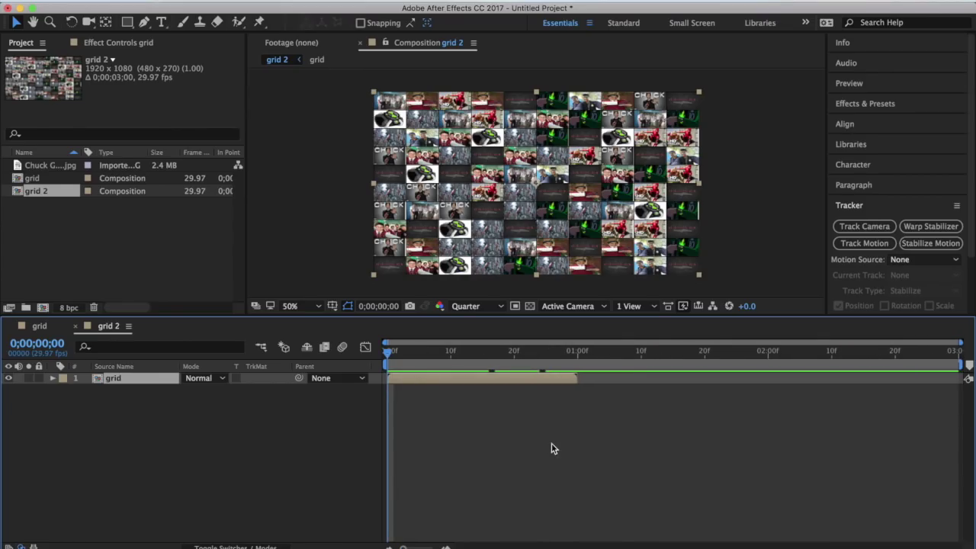
pyautogui.rightClick(523, 381)
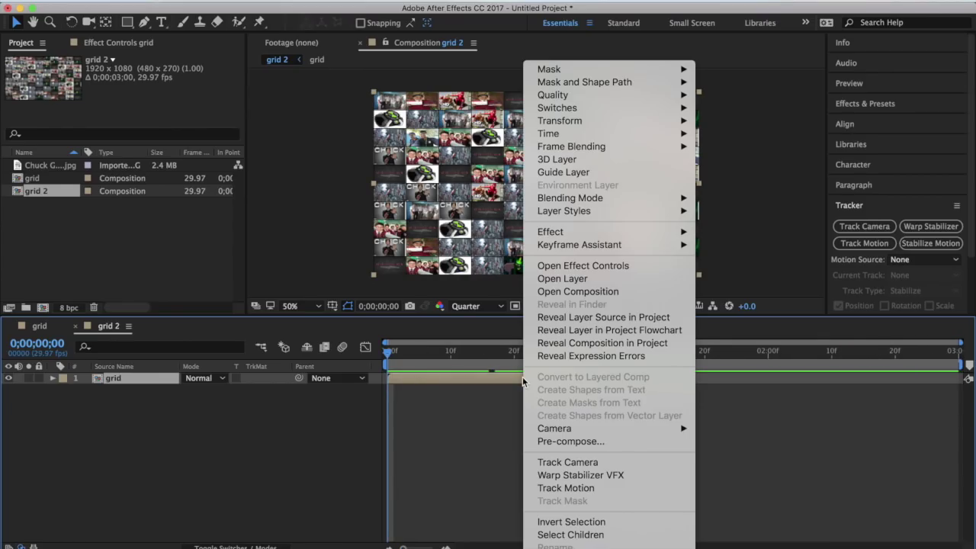
pyautogui.moveTo(619, 137)
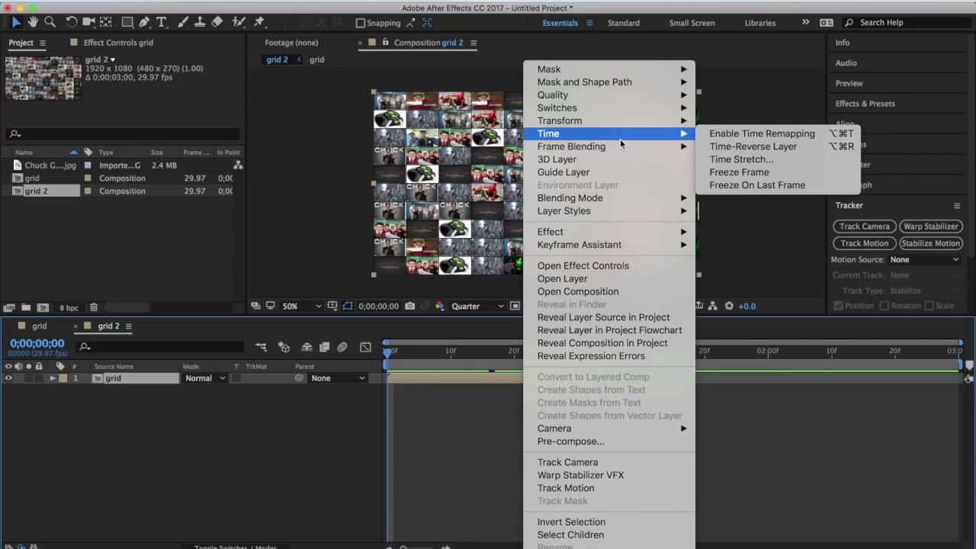
pyautogui.click(717, 135)
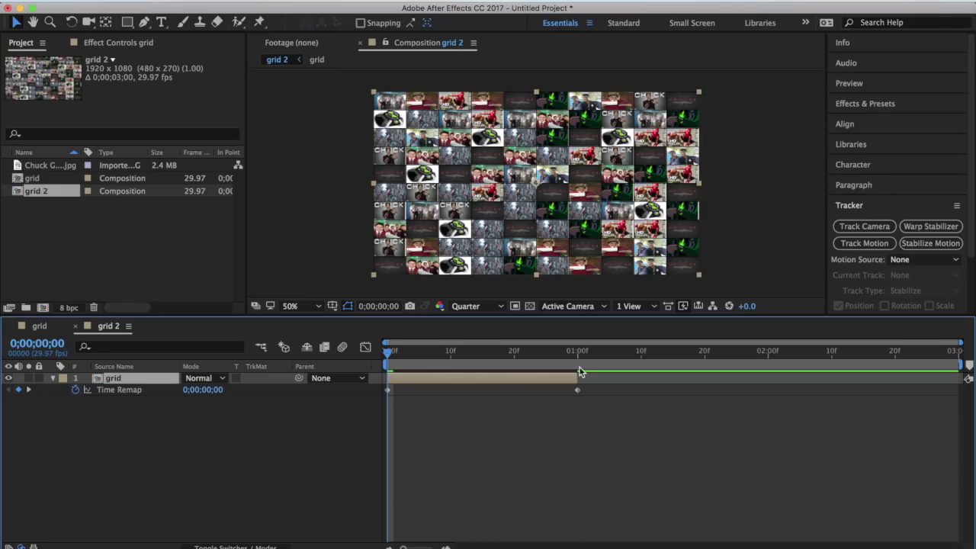
# Step: Replace the grid layer's Time Remap expression with loopOut(type="cycle")
pyautogui.keyDown('alt'); pyautogui.click(76, 390); pyautogui.keyUp('alt')
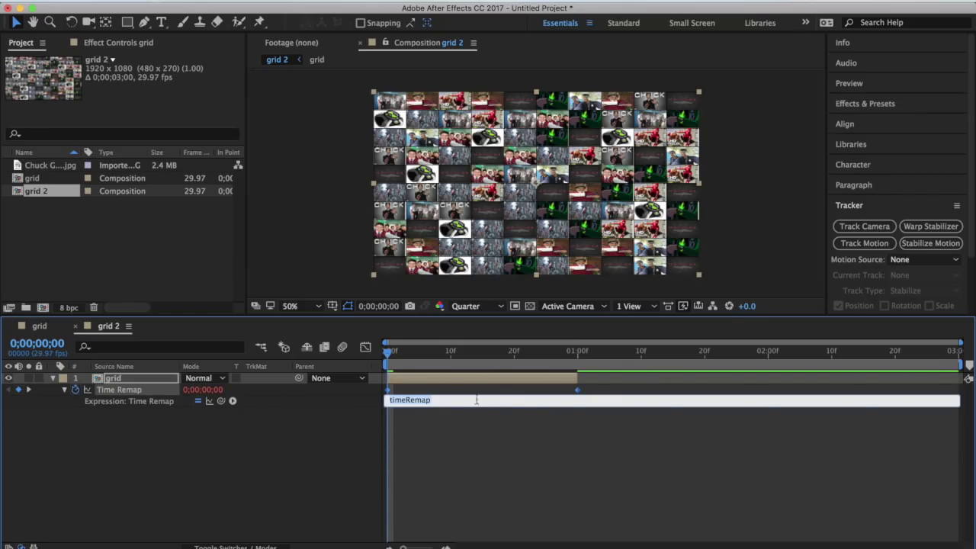
pyautogui.press('BackSpace')
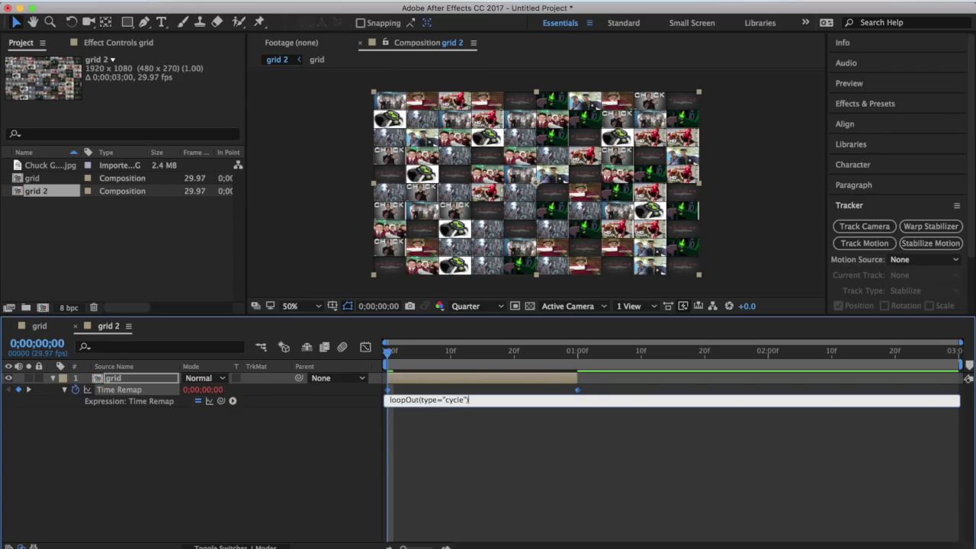
pyautogui.click(468, 462)
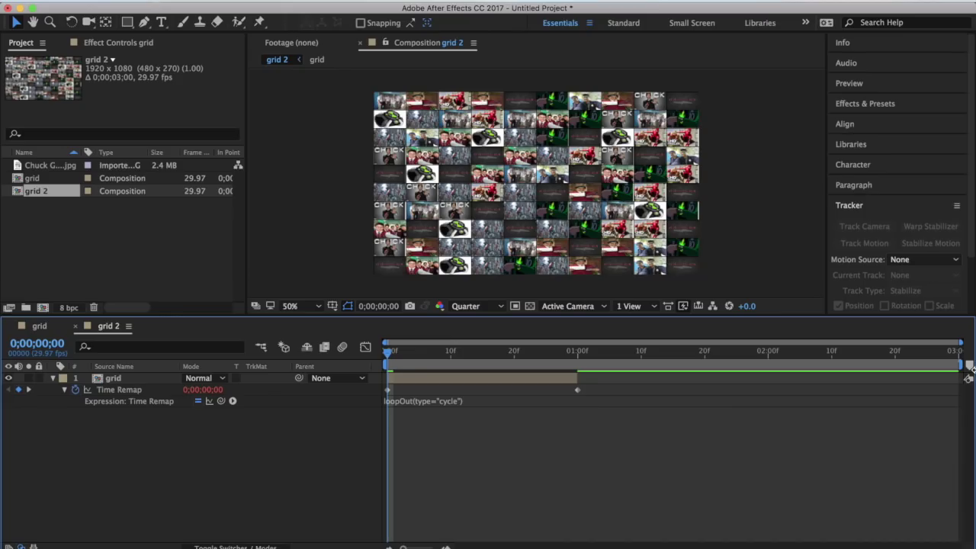
# Step: Add a Time Remap keyframe at 0;00;00;29 and delete the one at 0;00;01;00
pyautogui.moveTo(933, 546); pyautogui.dragTo(674, 546)
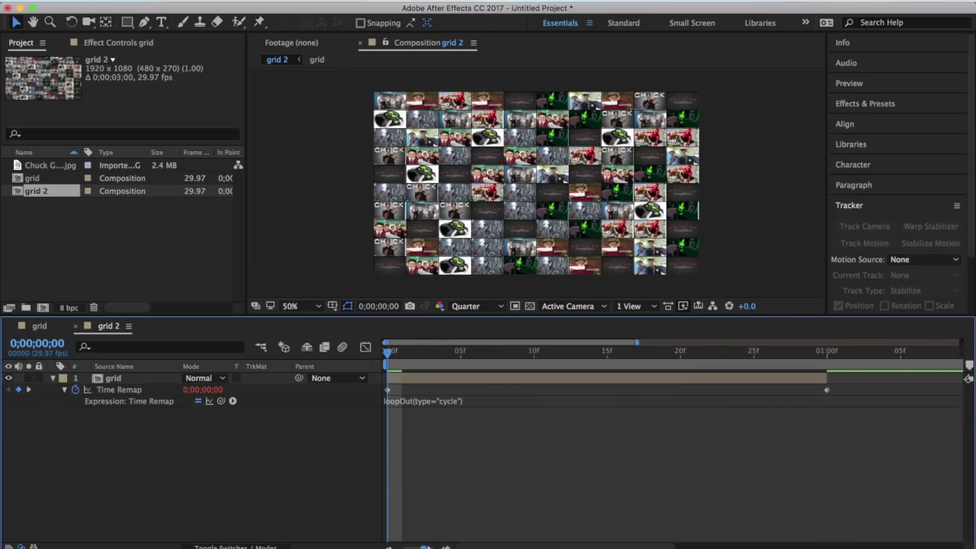
pyautogui.moveTo(579, 545); pyautogui.dragTo(622, 546)
pyautogui.click(573, 391)
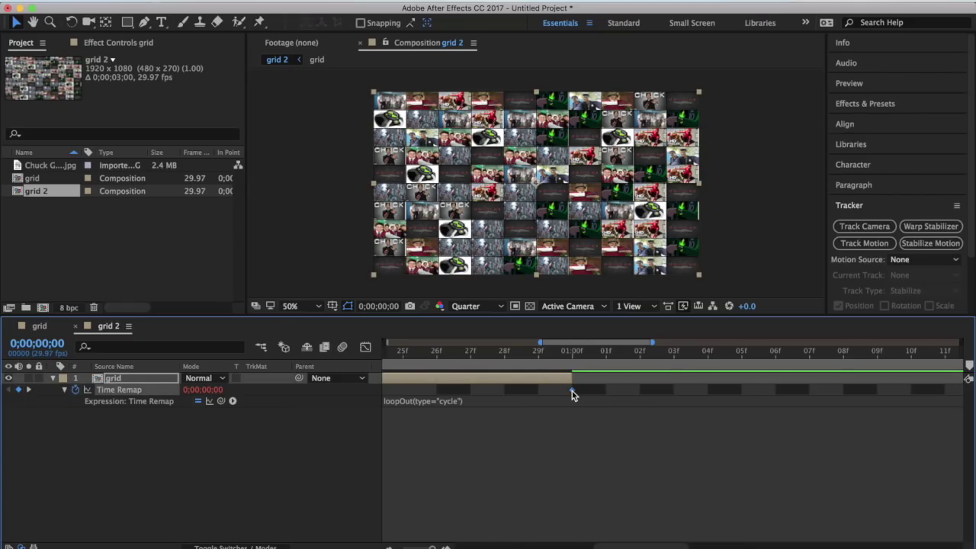
pyautogui.press('space')
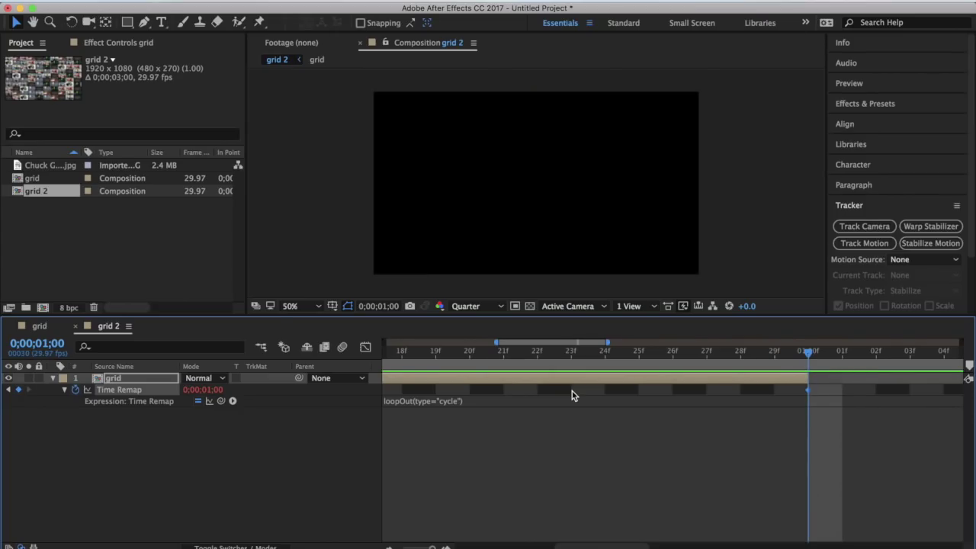
pyautogui.press('pageup')
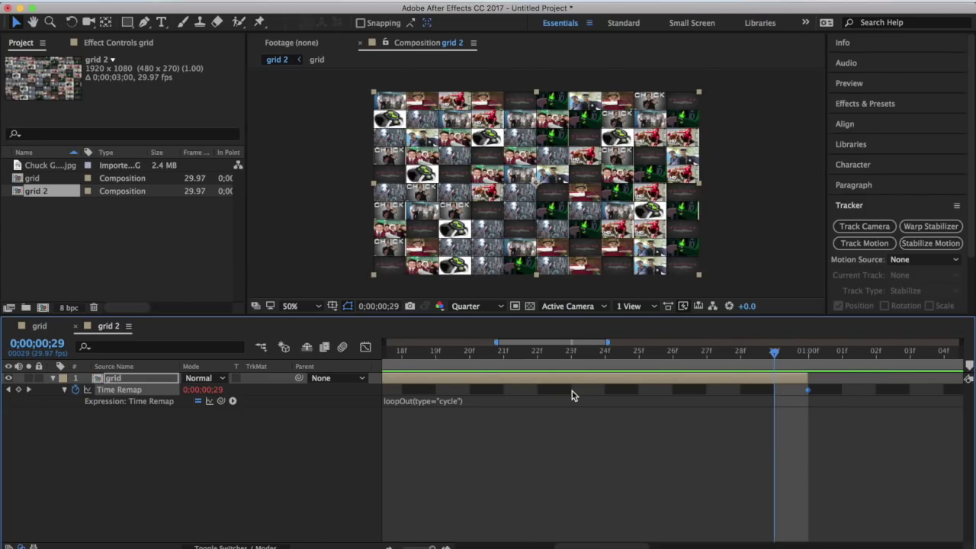
pyautogui.click(19, 390)
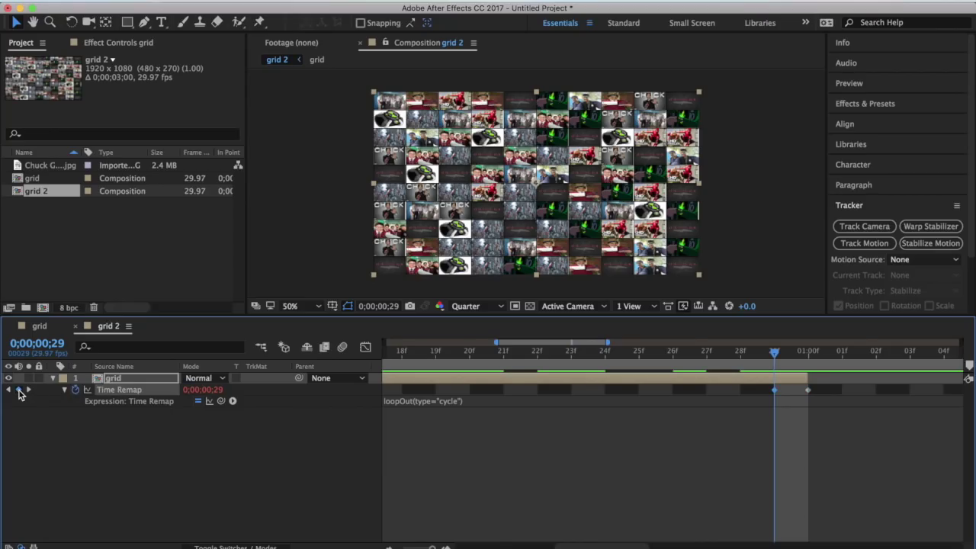
pyautogui.click(810, 395)
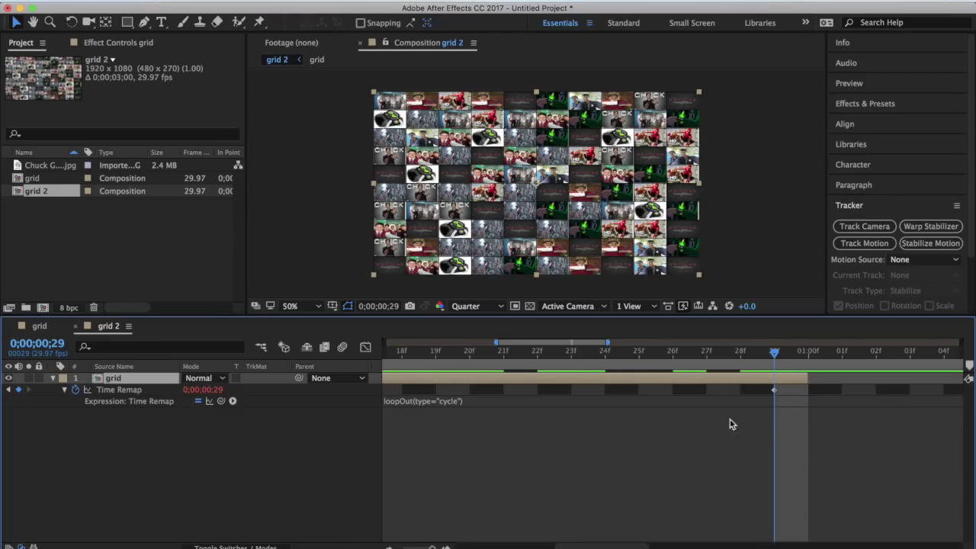
# Step: Extend the grid layer to the end of the 3-second grid 2 composition and preview the loop from the start
pyautogui.press(';')
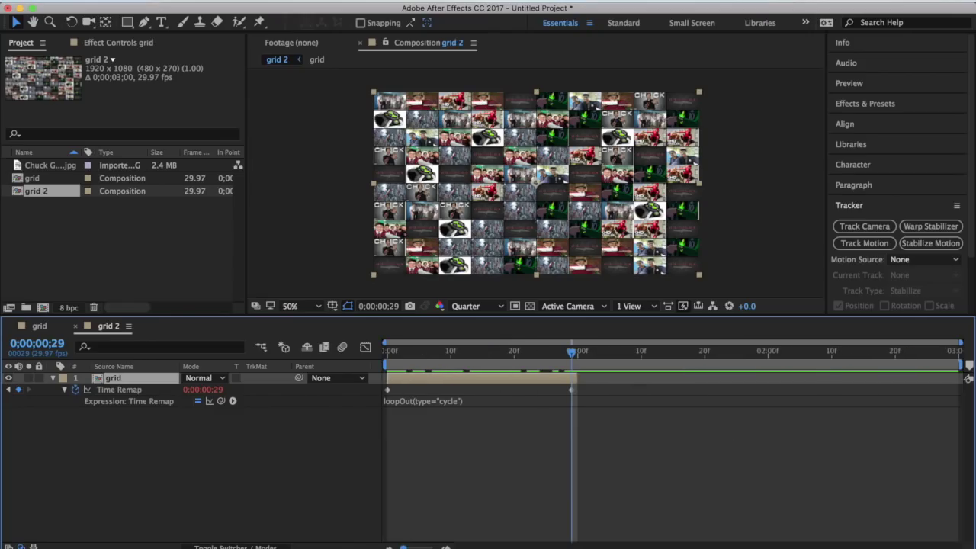
pyautogui.click(575, 389)
pyautogui.click(576, 378)
pyautogui.moveTo(576, 378); pyautogui.dragTo(962, 378)
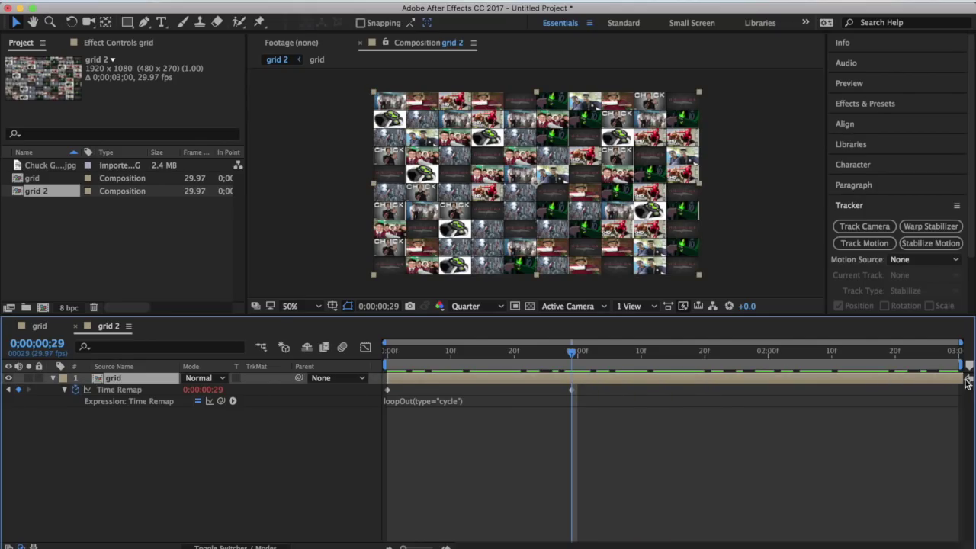
pyautogui.moveTo(571, 352); pyautogui.dragTo(387, 353)
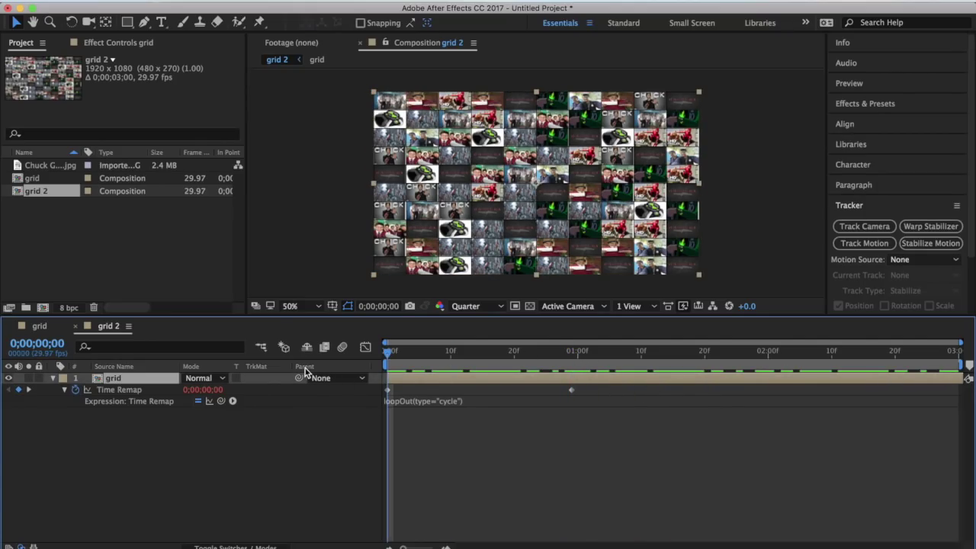
pyautogui.press('space')
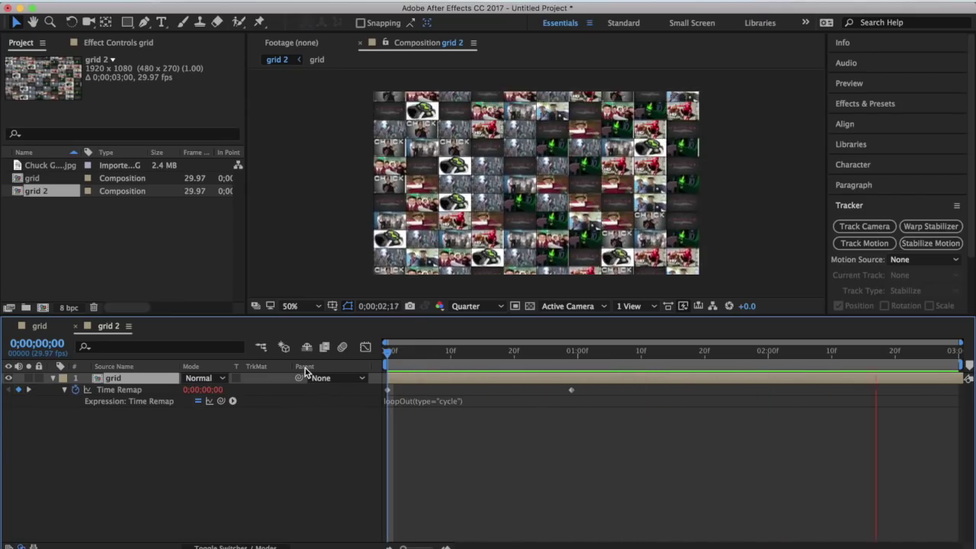
pyautogui.press('space')
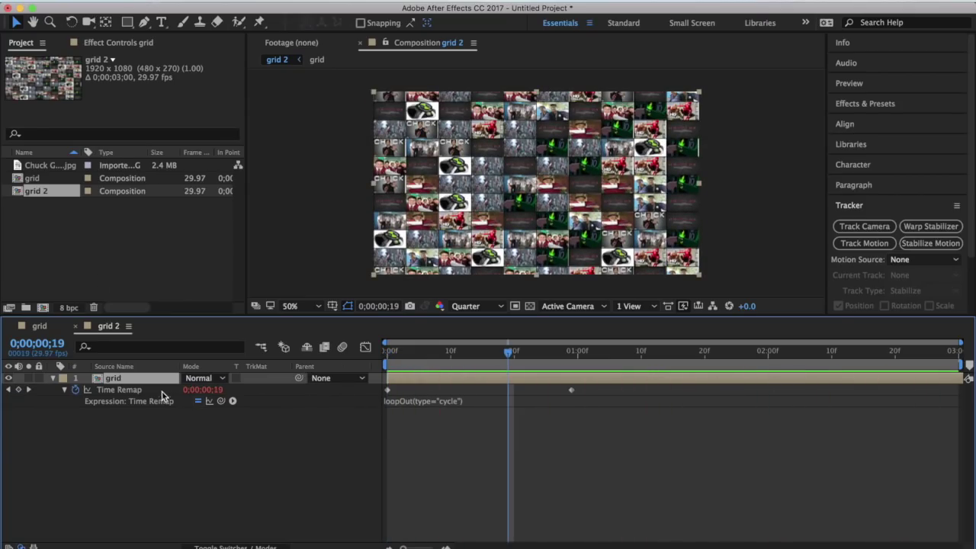
# Step: Create a new composition from grid 2 so that it is nested inside, and preview the result
pyautogui.click(52, 200)
pyautogui.moveTo(48, 196); pyautogui.dragTo(43, 308)
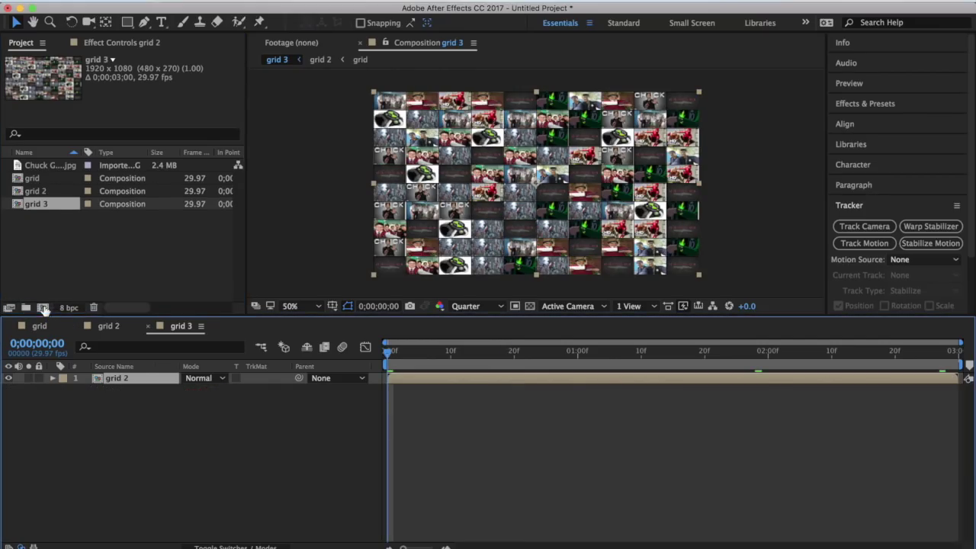
pyautogui.press('space')
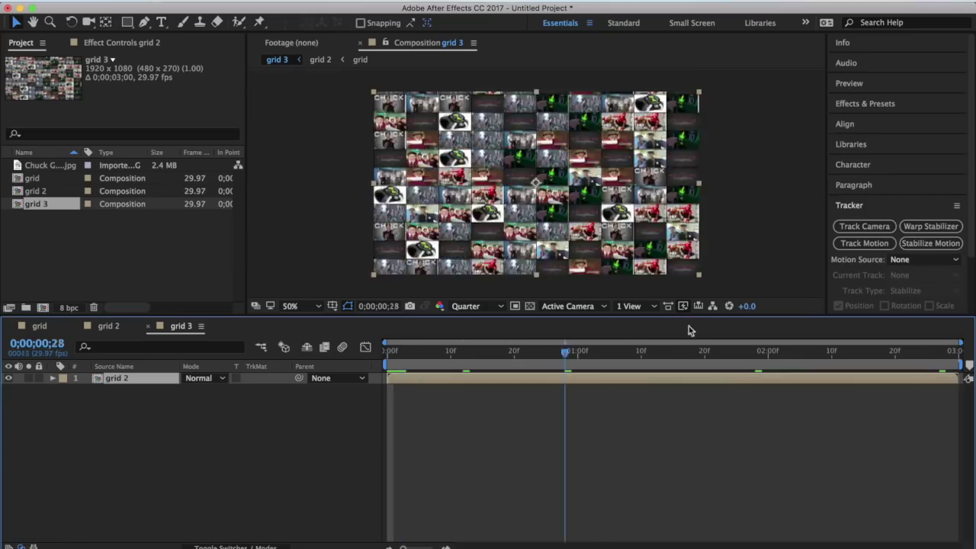
pyautogui.press('space')
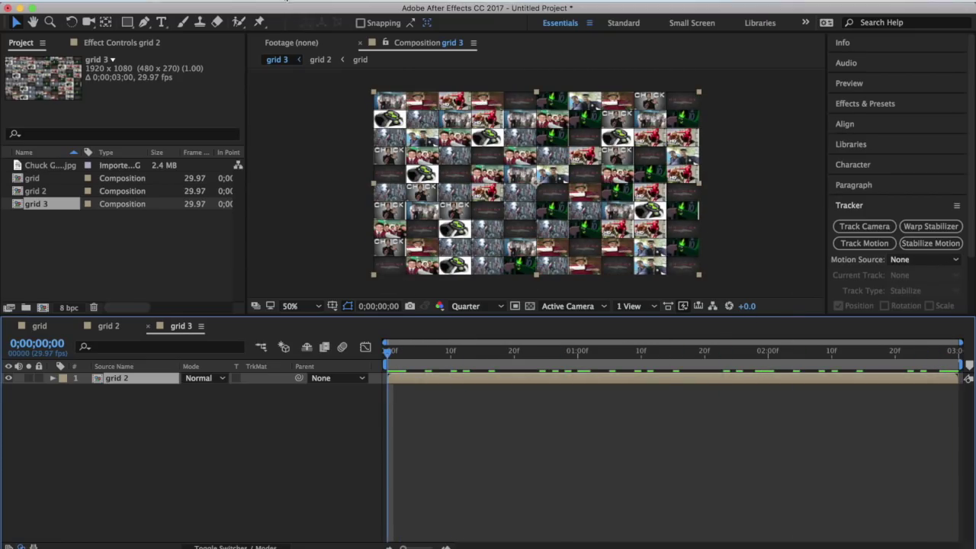
# Step: Apply the CC Cylinder effect to the grid 2 layer in the grid 3 composition
pyautogui.click(302, 2)
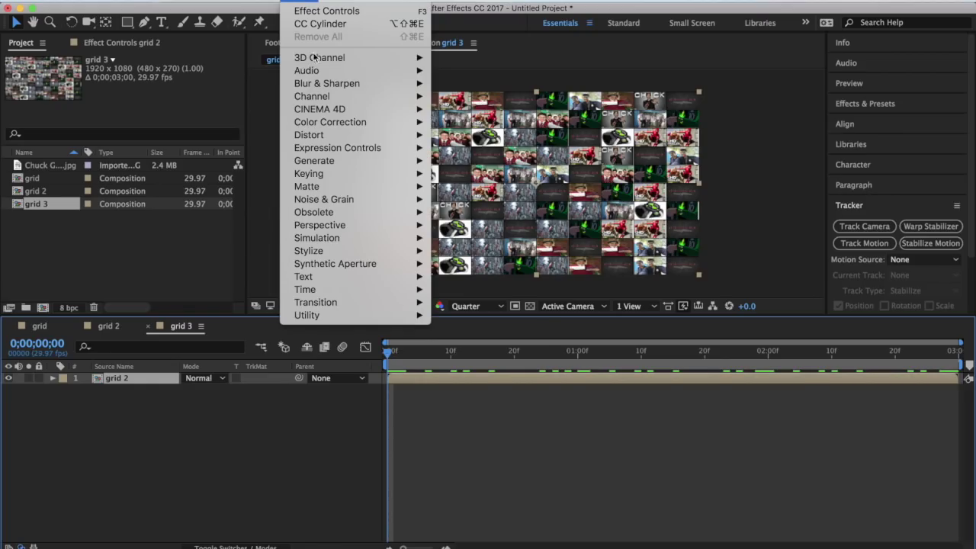
pyautogui.moveTo(324, 229)
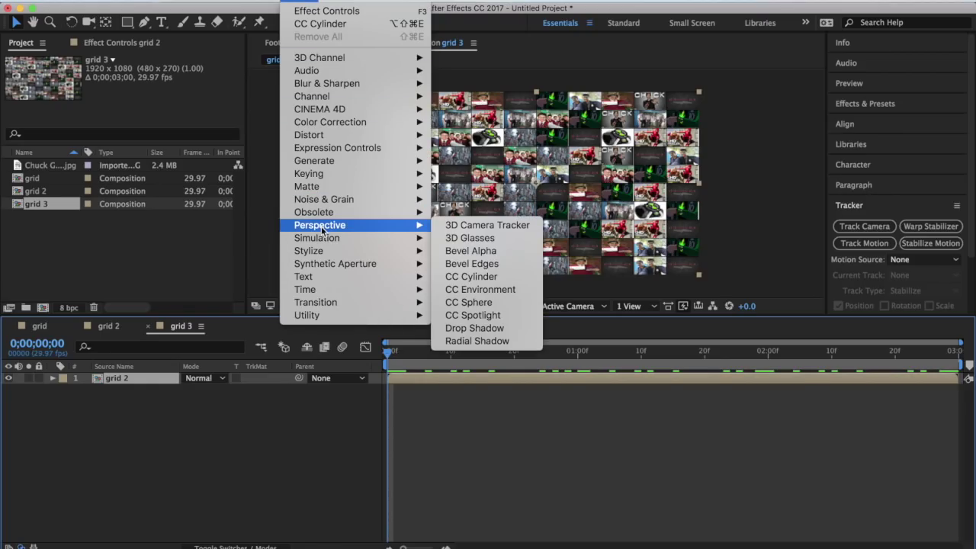
pyautogui.click(475, 276)
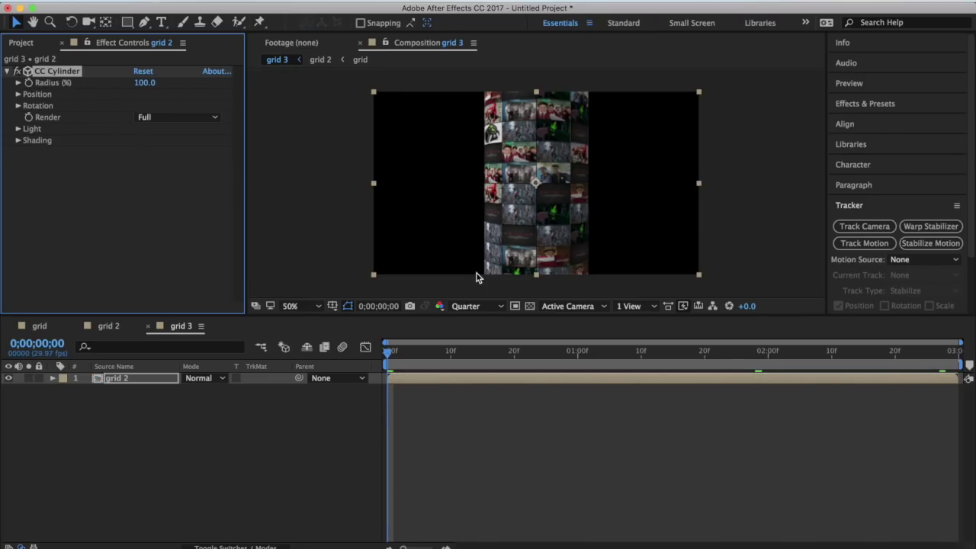
# Step: Set CC Cylinder's Rotation X to -90° and preview the cylinder, returning to the first frame
pyautogui.click(19, 106)
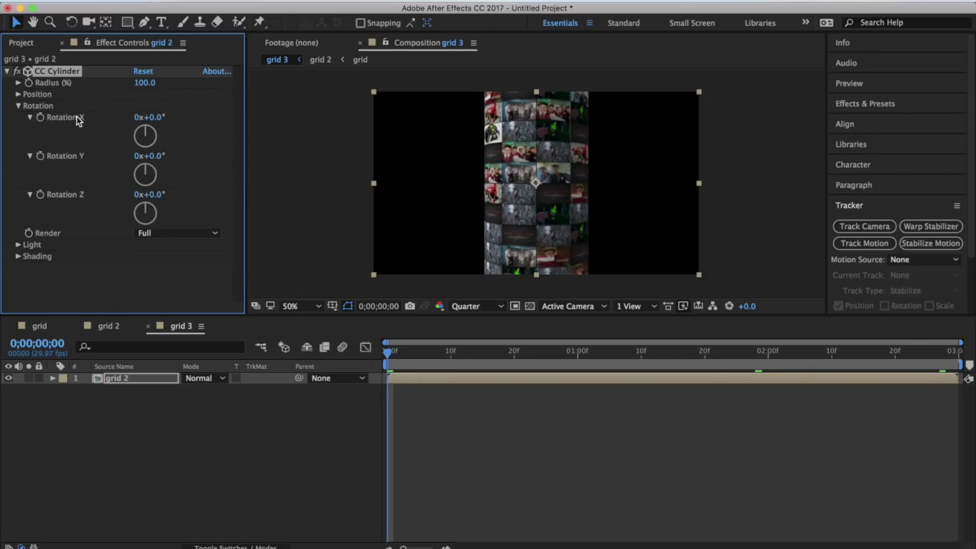
pyautogui.click(159, 117)
pyautogui.press('Return')
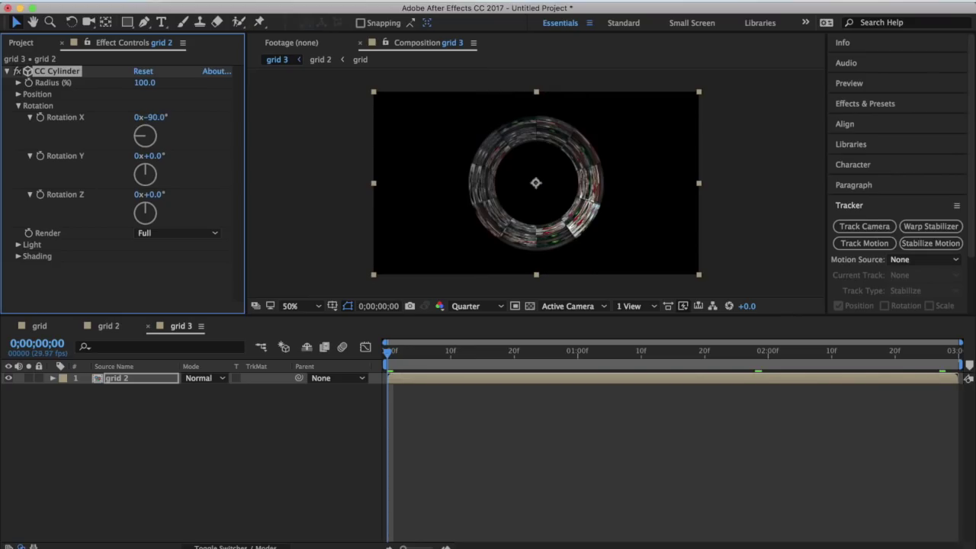
pyautogui.click(345, 209)
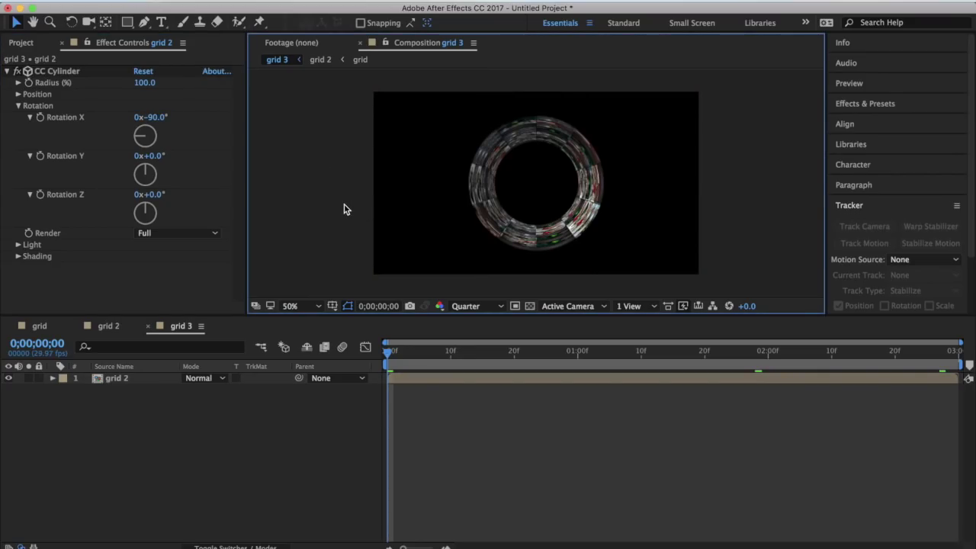
pyautogui.press('space')
pyautogui.press('space')
pyautogui.moveTo(701, 353); pyautogui.dragTo(389, 353)
# Step: Set CC Cylinder's Position Z to -1590 and its Radius to 47%
pyautogui.click(19, 95)
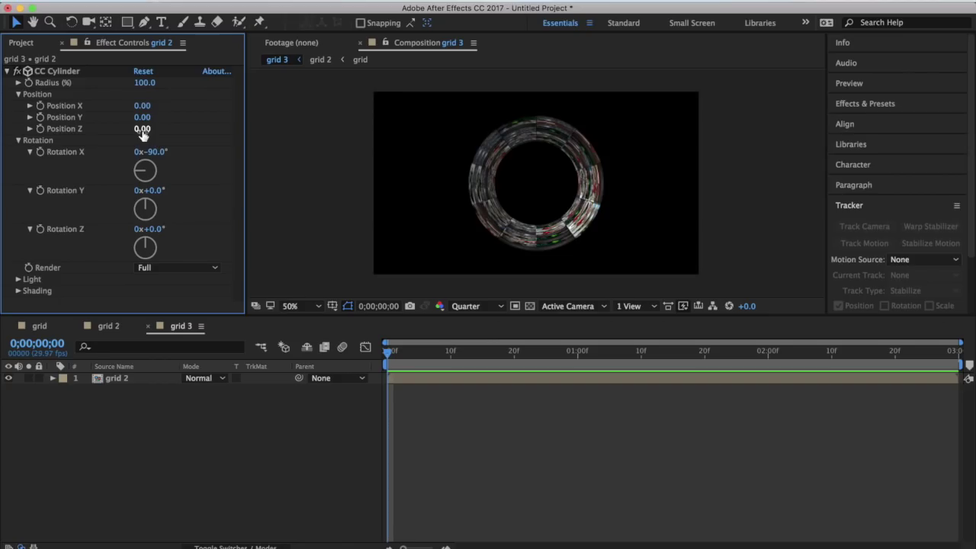
pyautogui.moveTo(141, 129); pyautogui.dragTo(48, 146)
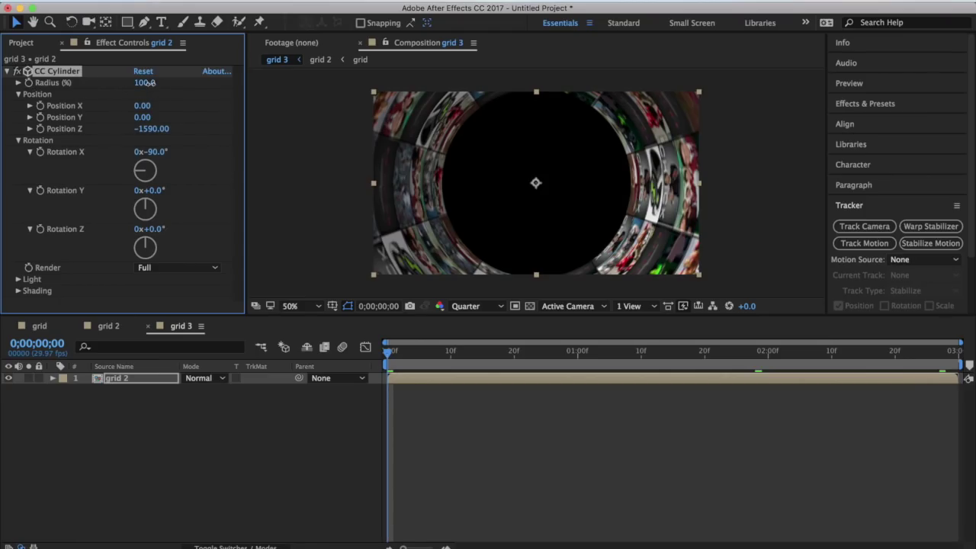
pyautogui.moveTo(150, 83); pyautogui.dragTo(119, 85)
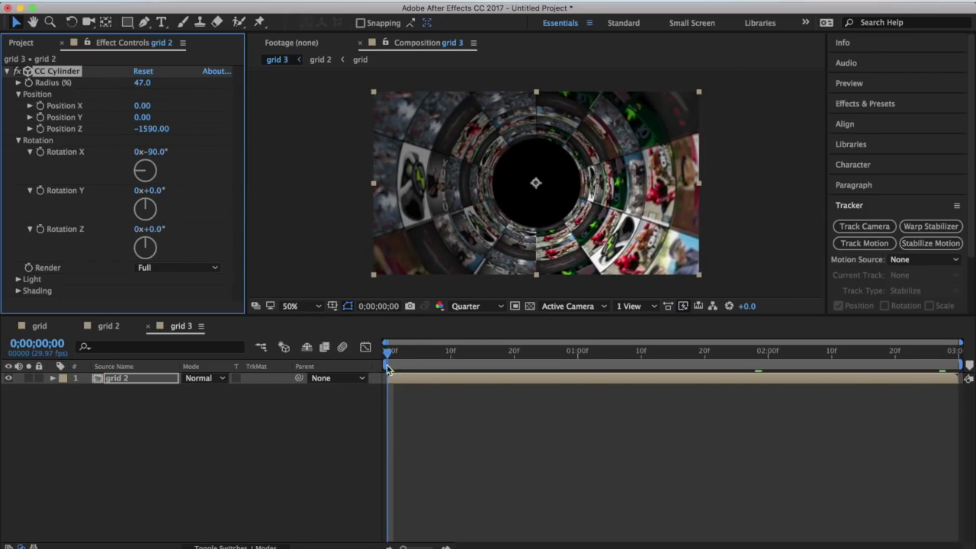
# Step: Preview the tunnel animation in grid 3 and return to the first frame
pyautogui.press('space')
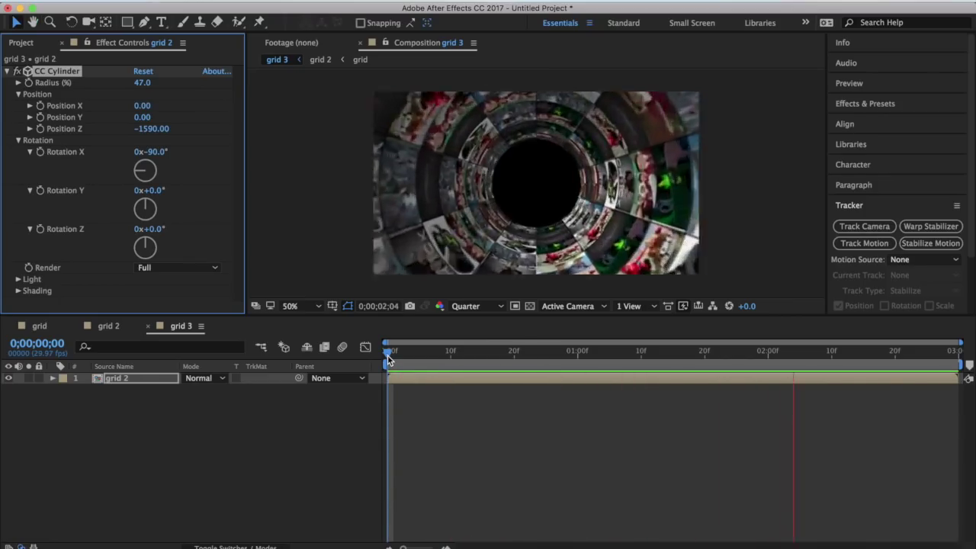
pyautogui.press('space')
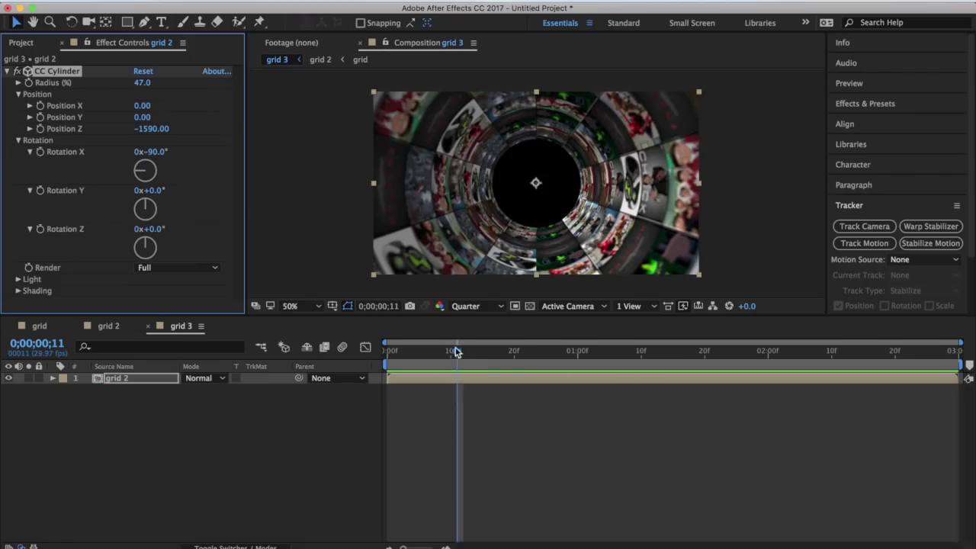
pyautogui.click(412, 352)
pyautogui.moveTo(393, 356); pyautogui.dragTo(381, 394)
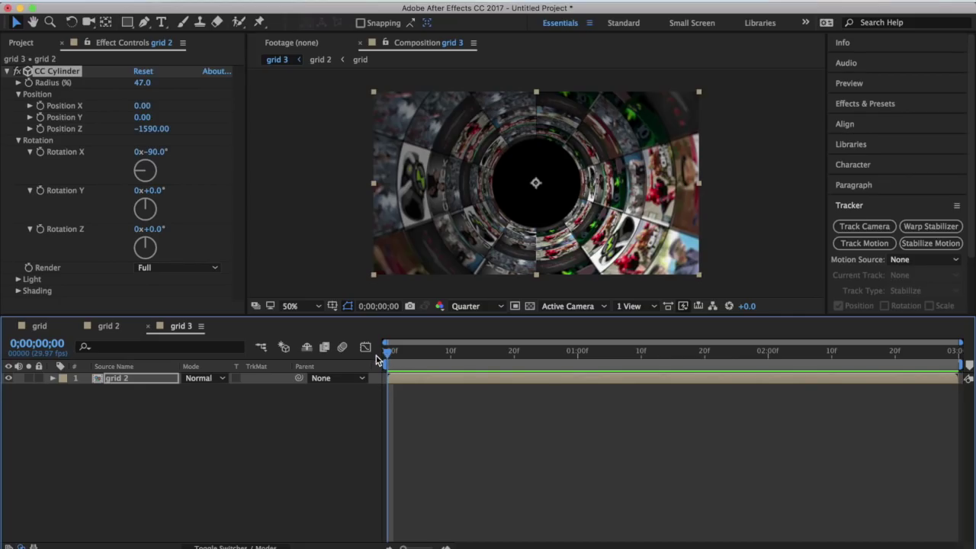
# Step: Keyframe CC Cylinder's Rotation Y at the first frame, and set it to -110° at 0;00;02;29
pyautogui.click(39, 192)
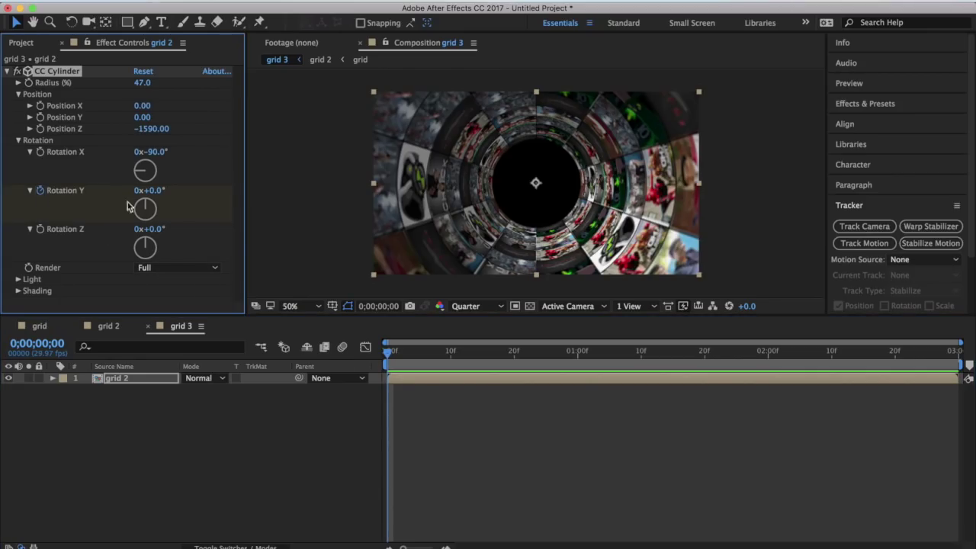
pyautogui.moveTo(386, 354); pyautogui.dragTo(953, 366)
pyautogui.click(157, 192)
pyautogui.write('-11')
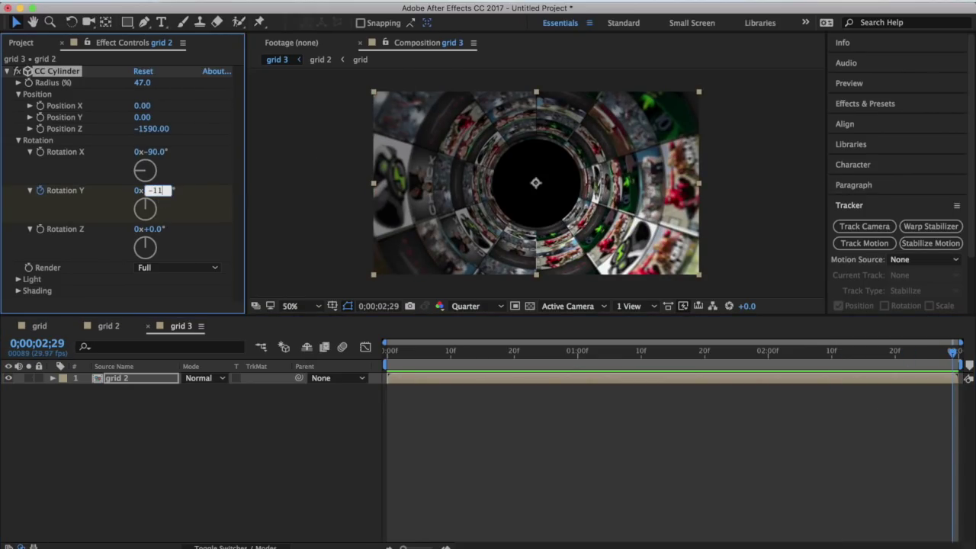
pyautogui.write('0')
pyautogui.press('Return')
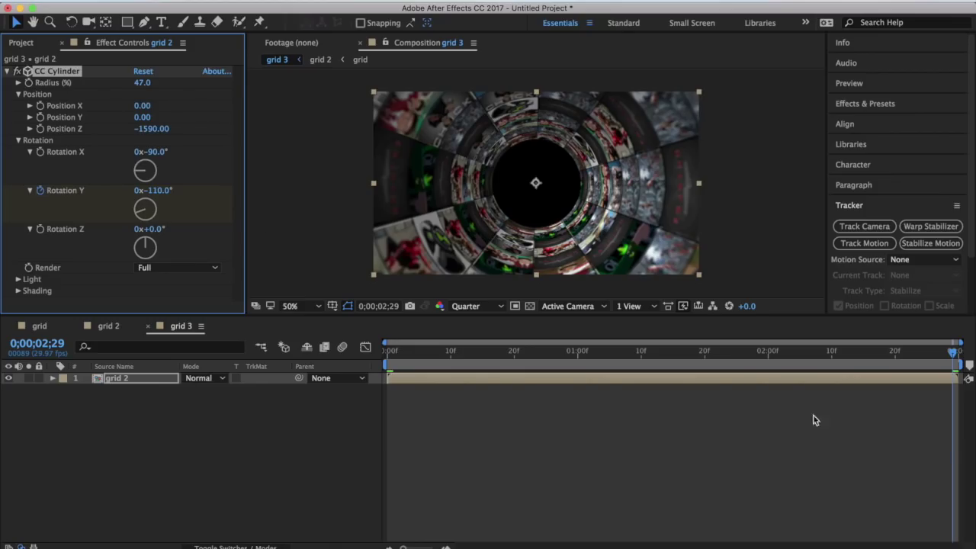
# Step: Return to the first frame of grid 3 and preview the rotating tunnel
pyautogui.moveTo(953, 356); pyautogui.dragTo(564, 350)
pyautogui.press('Home')
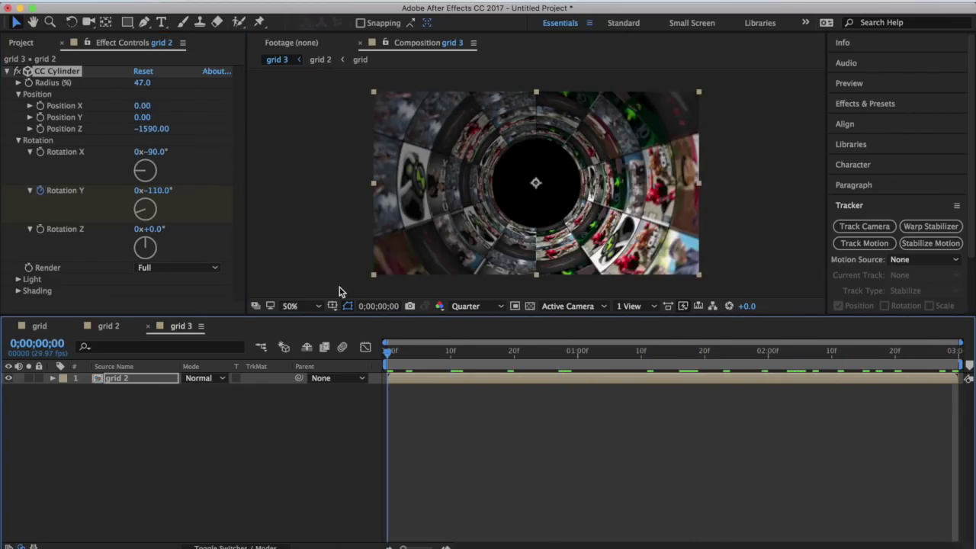
pyautogui.press('space')
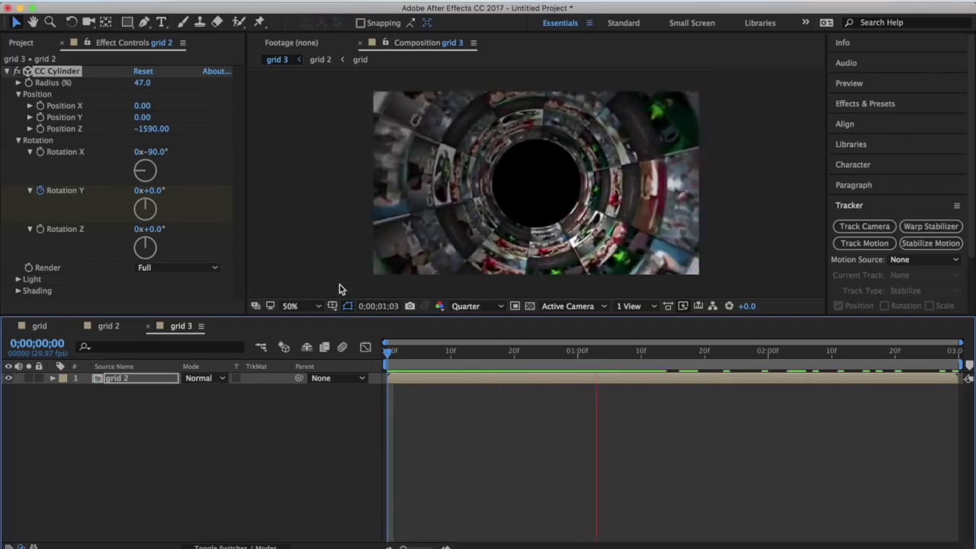
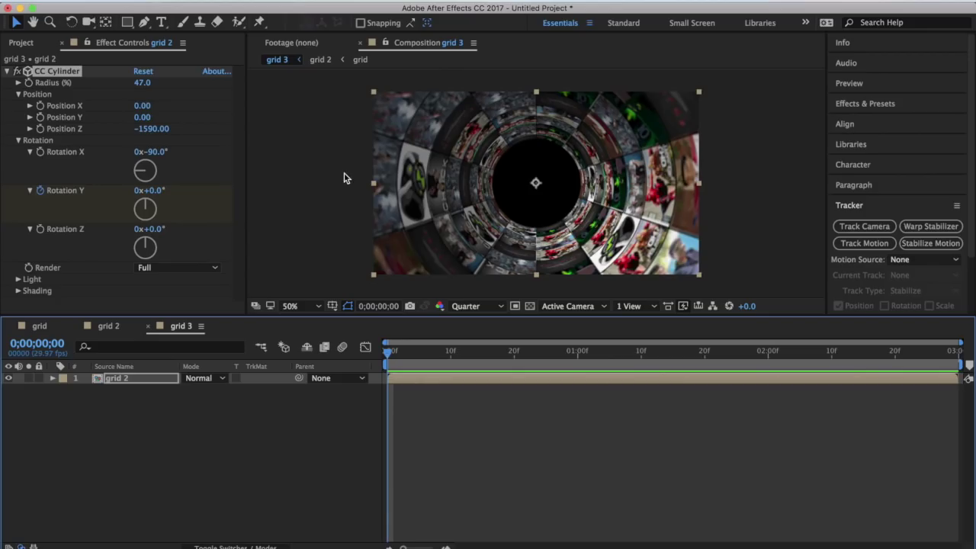
# Step: Apply the Tint and Hue/Saturation color correction effects to the grid 2 layer
pyautogui.click(301, 4)
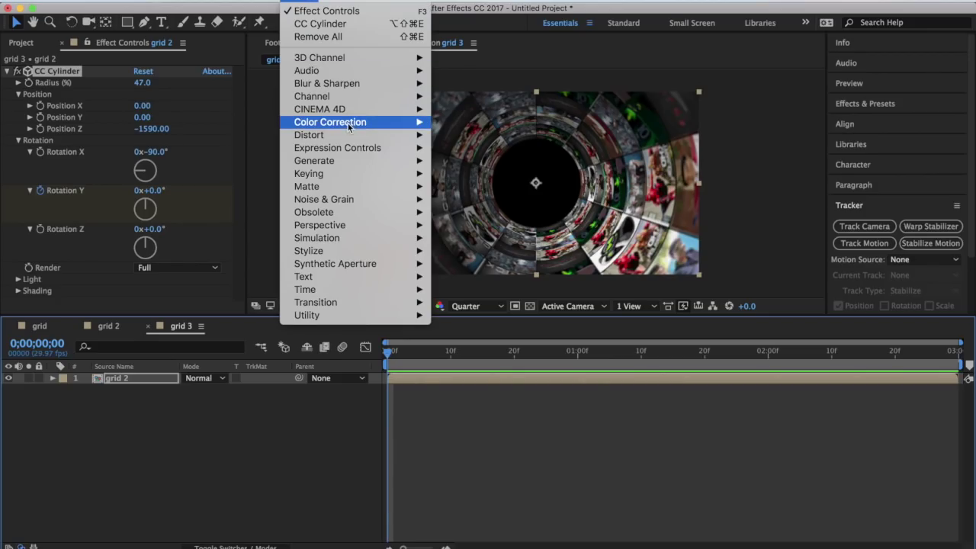
pyautogui.moveTo(351, 123)
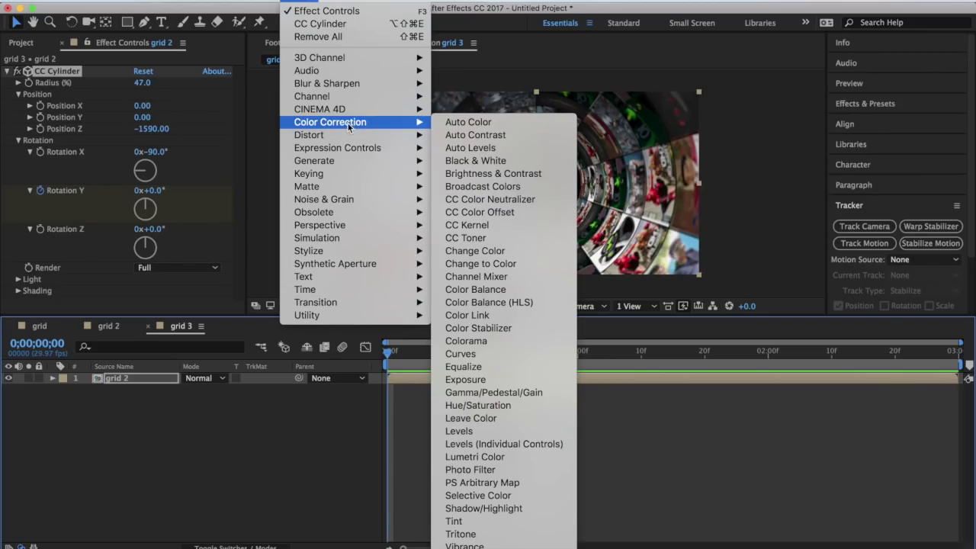
pyautogui.click(474, 522)
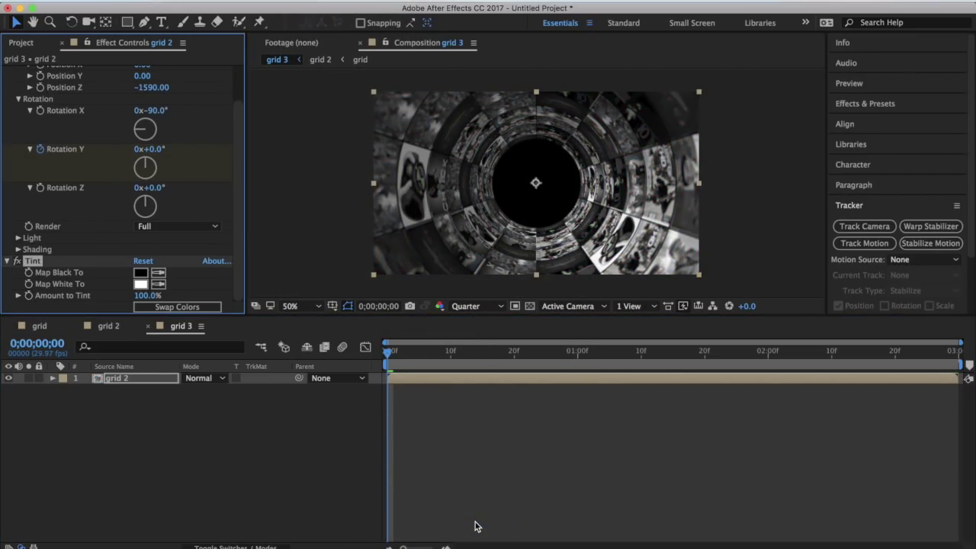
pyautogui.click(301, 0)
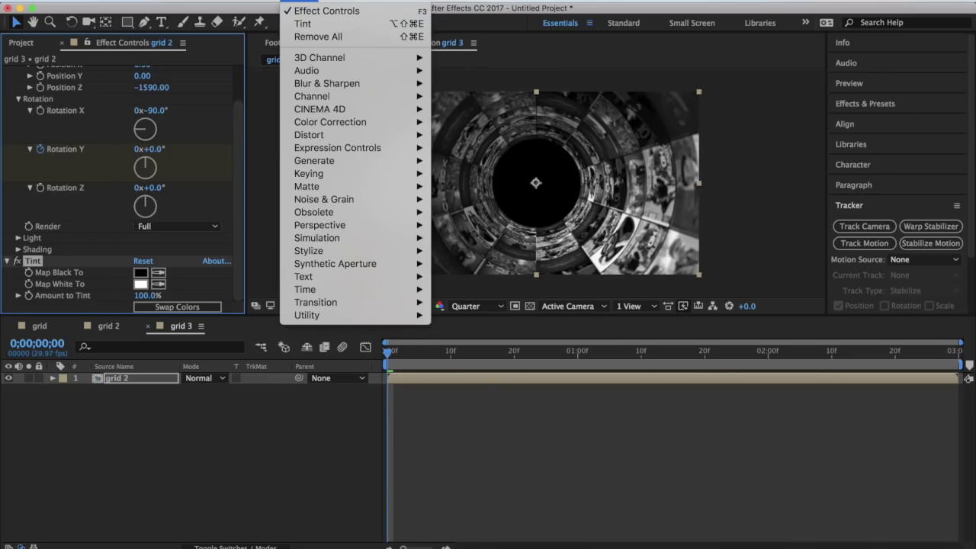
pyautogui.moveTo(366, 122)
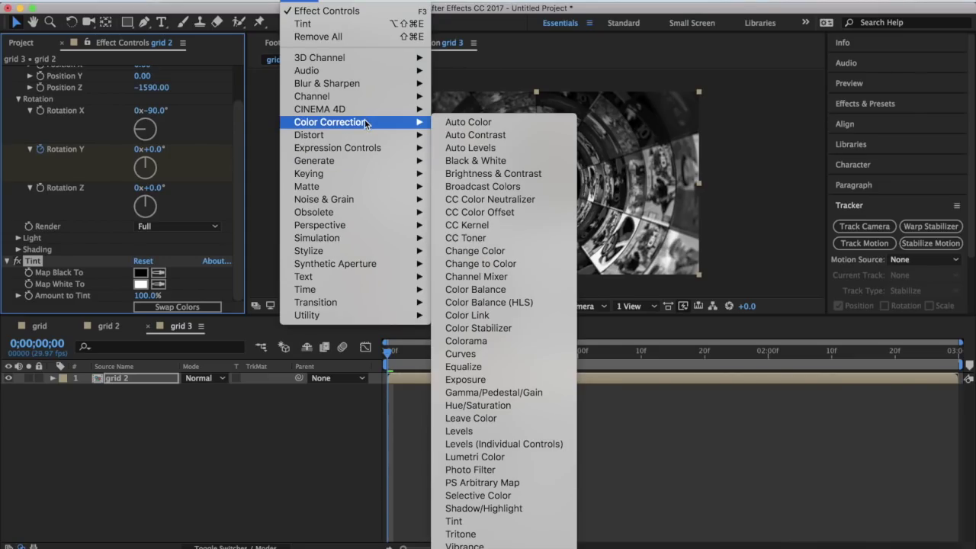
pyautogui.click(505, 406)
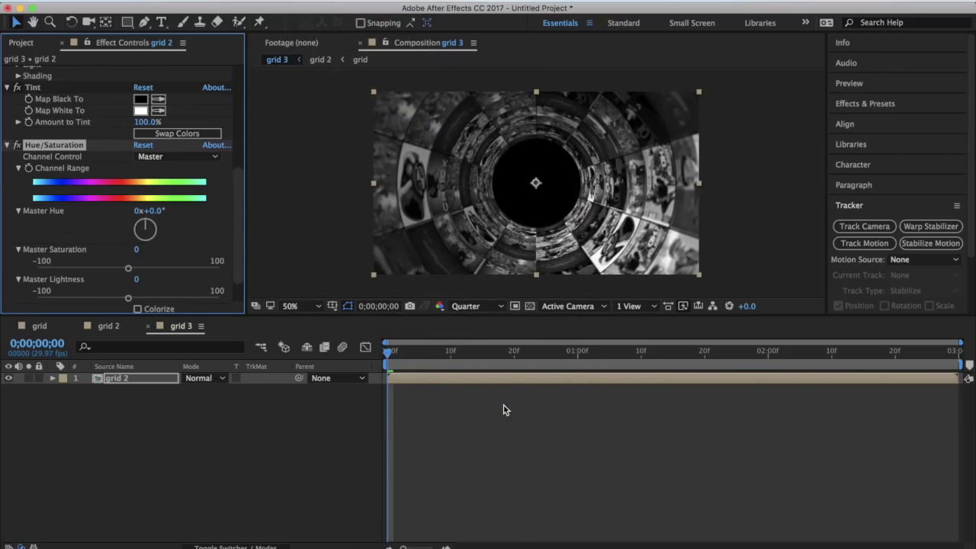
# Step: Enable Colorize in Hue/Saturation, with Colorize Hue at 28° and Colorize Saturation at 44
pyautogui.scroll(-2, 105, 295)
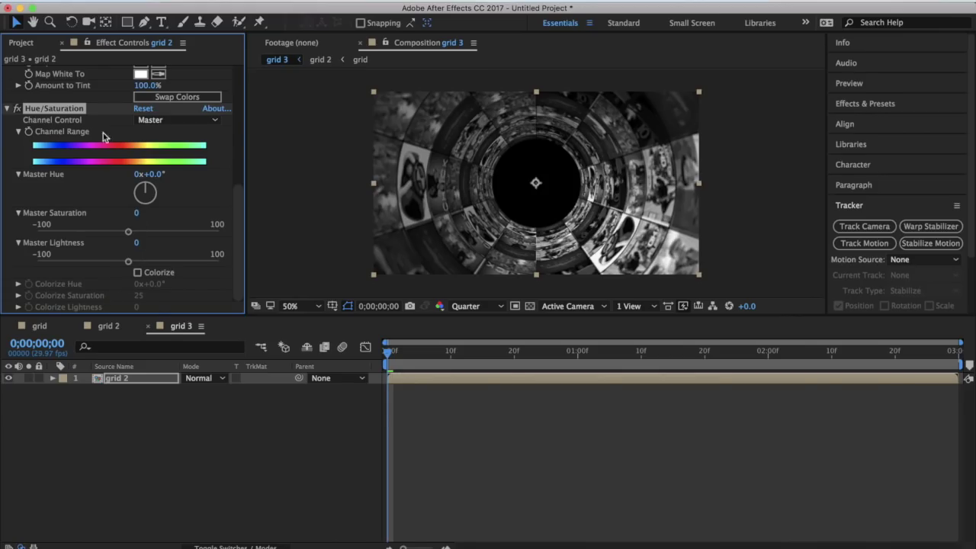
pyautogui.click(138, 274)
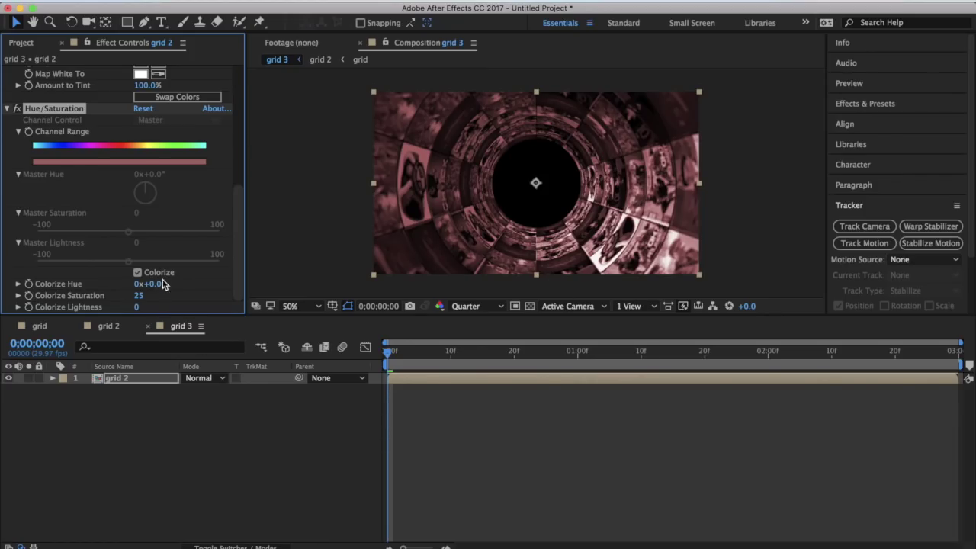
pyautogui.moveTo(162, 284); pyautogui.dragTo(173, 286)
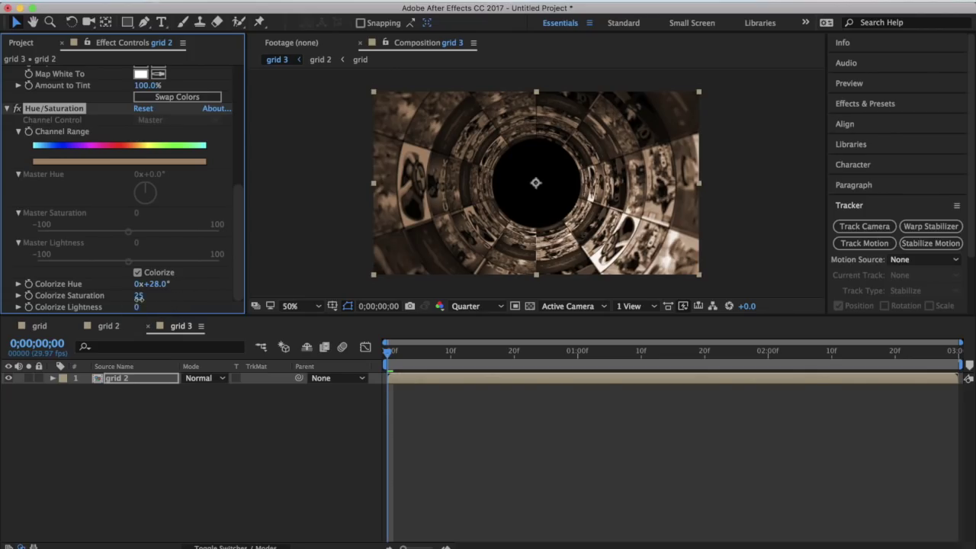
pyautogui.moveTo(142, 299); pyautogui.dragTo(151, 300)
# Step: Keyframe Colorize Hue at the first frame, and set it to 77° at 0;00;02;29
pyautogui.click(389, 355)
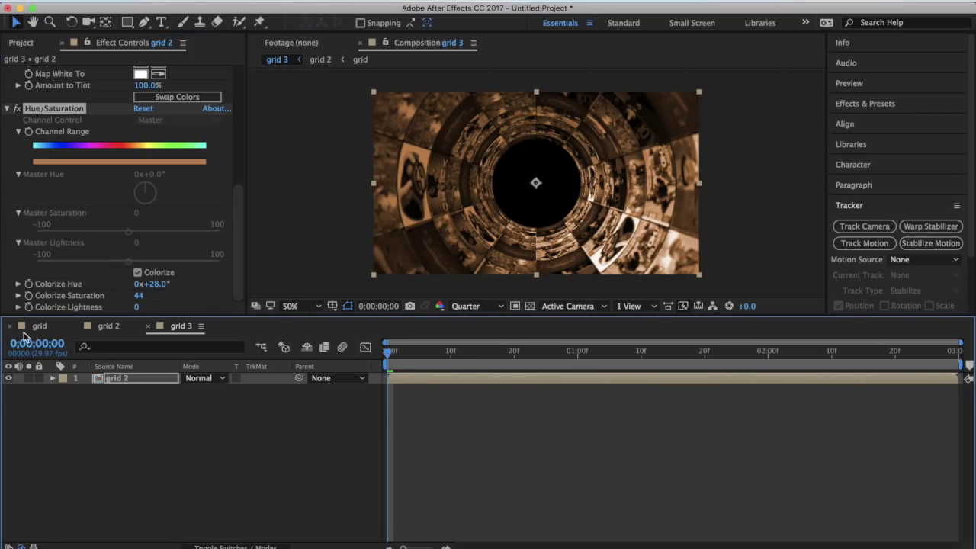
pyautogui.click(28, 285)
pyautogui.click(389, 354)
pyautogui.moveTo(389, 354); pyautogui.dragTo(955, 355)
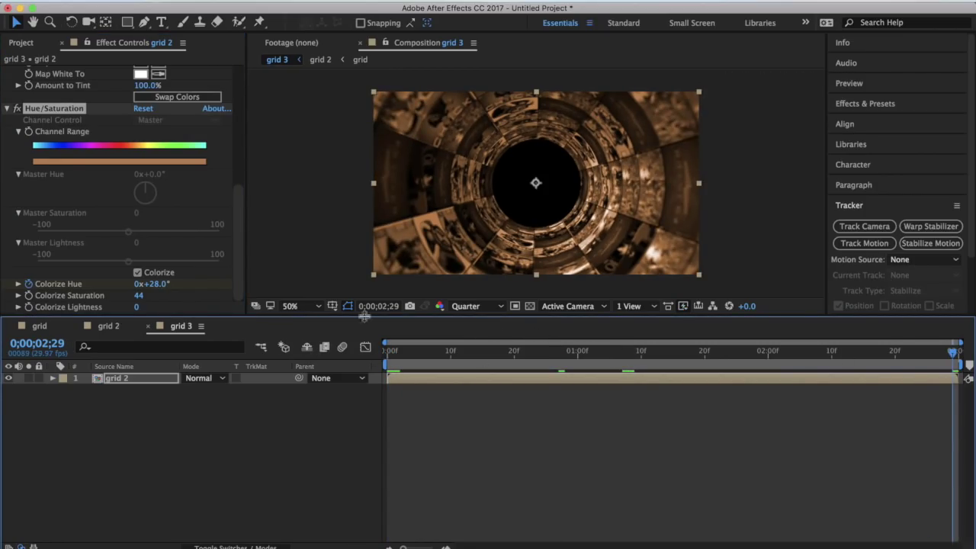
pyautogui.click(162, 284)
pyautogui.moveTo(162, 284); pyautogui.dragTo(185, 286)
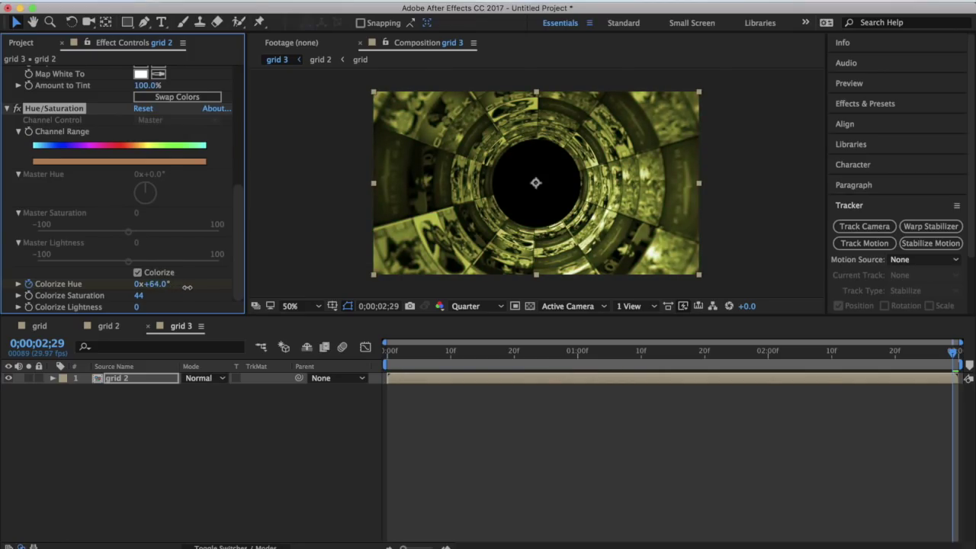
pyautogui.moveTo(195, 286); pyautogui.dragTo(195, 286)
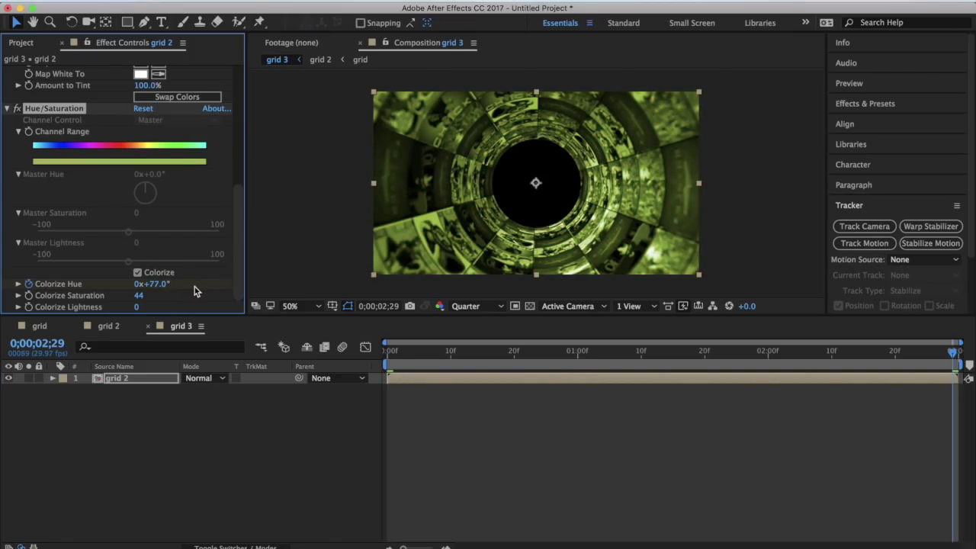
# Step: Preview the tunnel's color change from the first frame and return the playhead to the start
pyautogui.moveTo(951, 356); pyautogui.dragTo(374, 352)
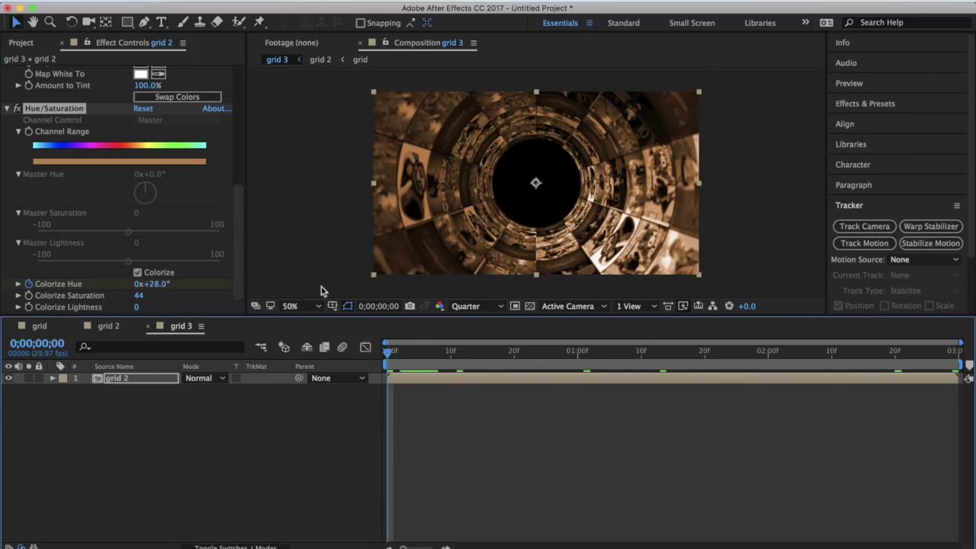
pyautogui.press('space')
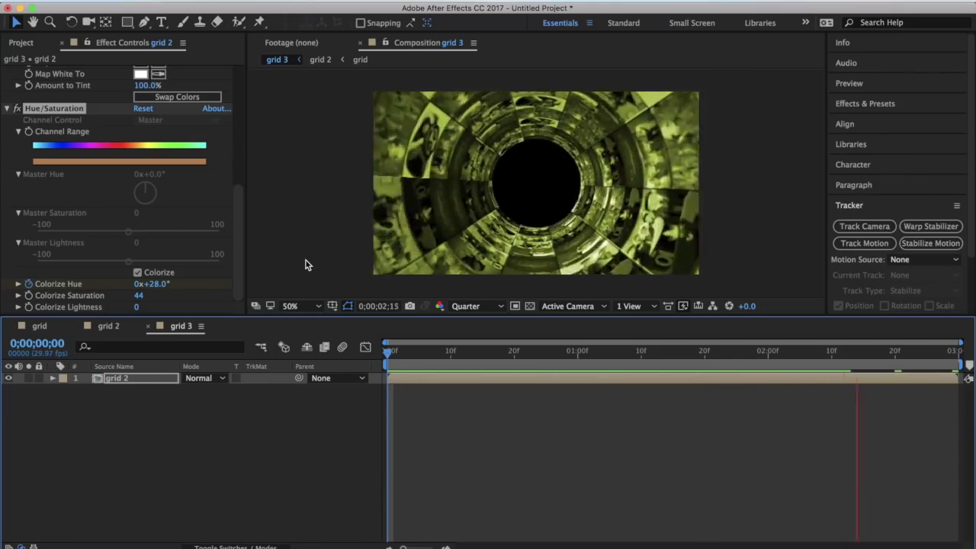
pyautogui.press('space')
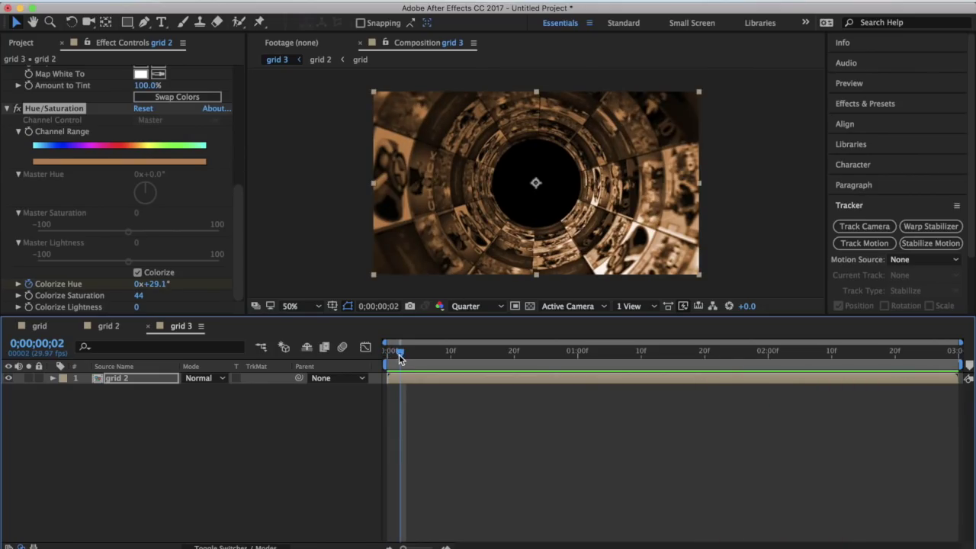
pyautogui.moveTo(398, 354); pyautogui.dragTo(387, 353)
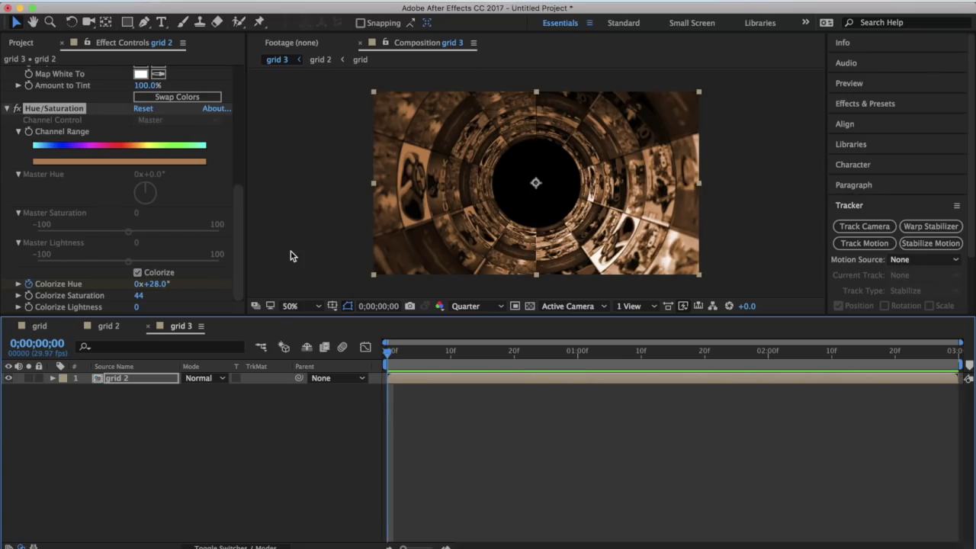
# Step: Apply the Radial Blur effect to the grid 2 layer and preview it, returning to the first frame
pyautogui.click(298, 1)
pyautogui.moveTo(343, 83)
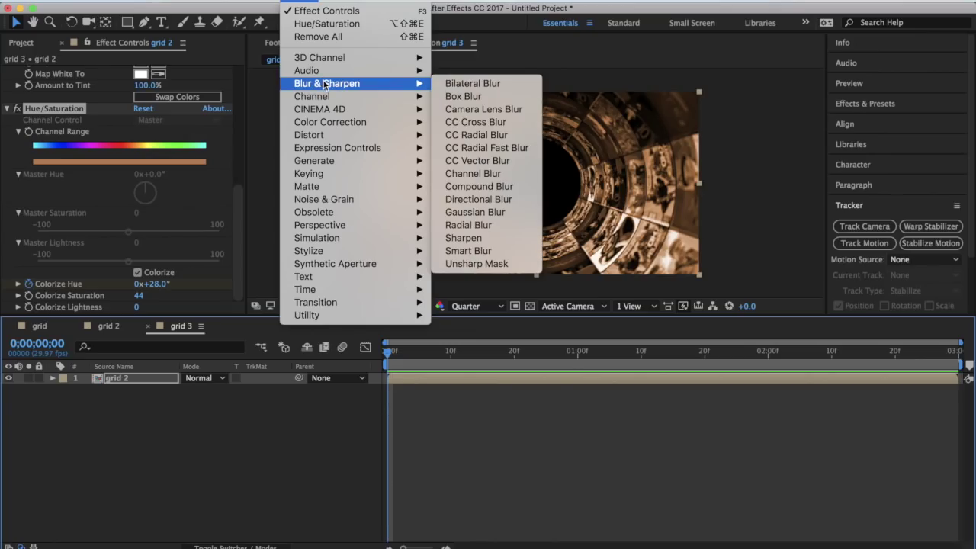
pyautogui.click(478, 229)
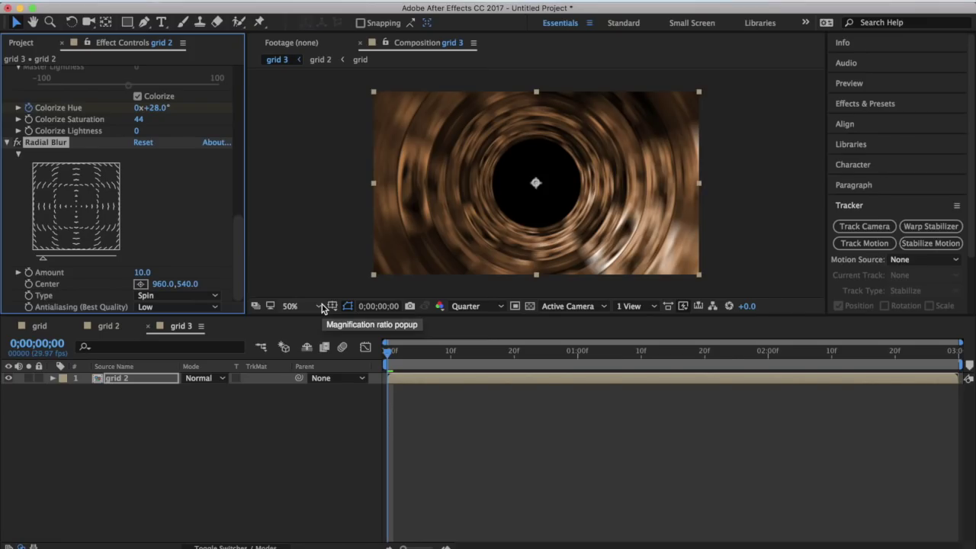
pyautogui.press('space')
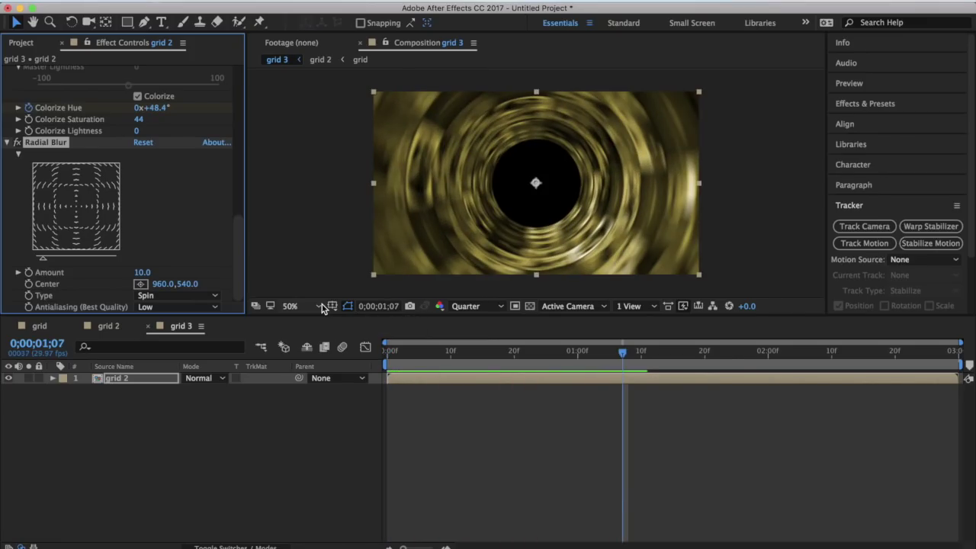
pyautogui.moveTo(619, 352); pyautogui.dragTo(380, 355)
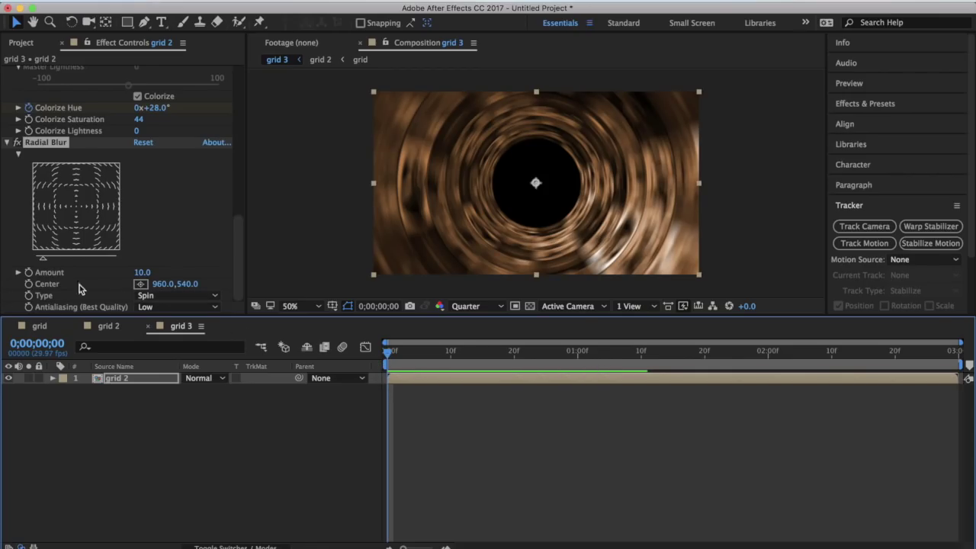
# Step: Set the Radial Blur type to Zoom with an Amount of 16, and preview the blurred tunnel
pyautogui.click(150, 294)
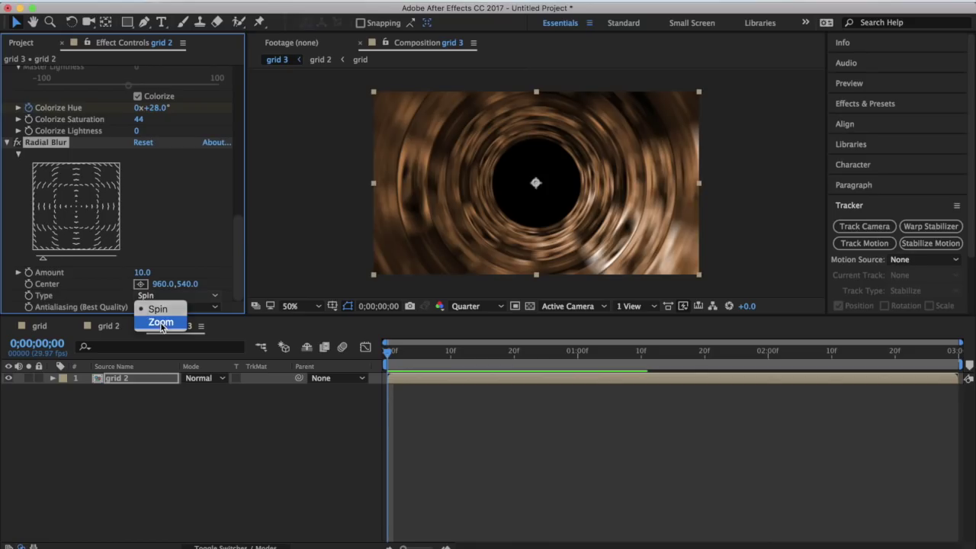
pyautogui.click(160, 323)
pyautogui.scroll(1, 241, 246)
pyautogui.scroll(-1, 240, 246)
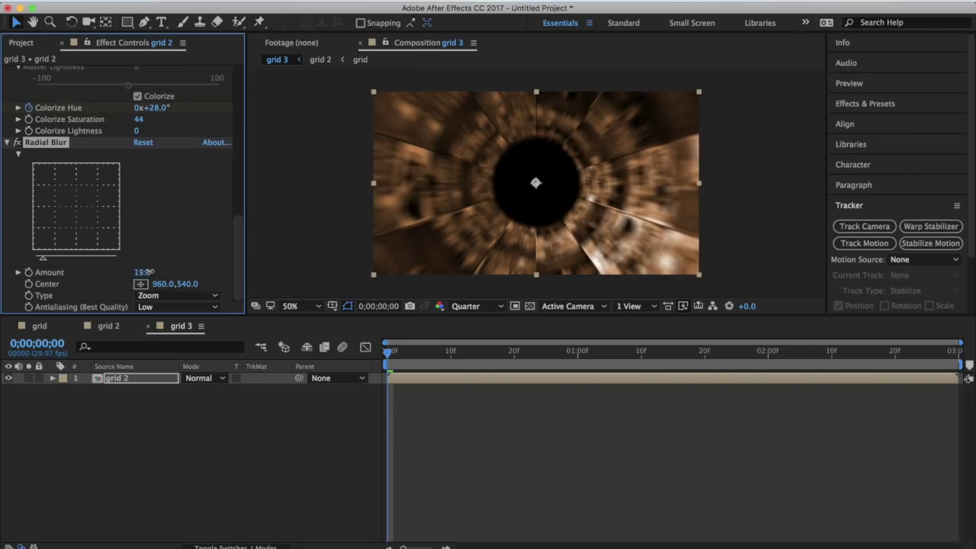
pyautogui.moveTo(143, 272); pyautogui.dragTo(148, 272)
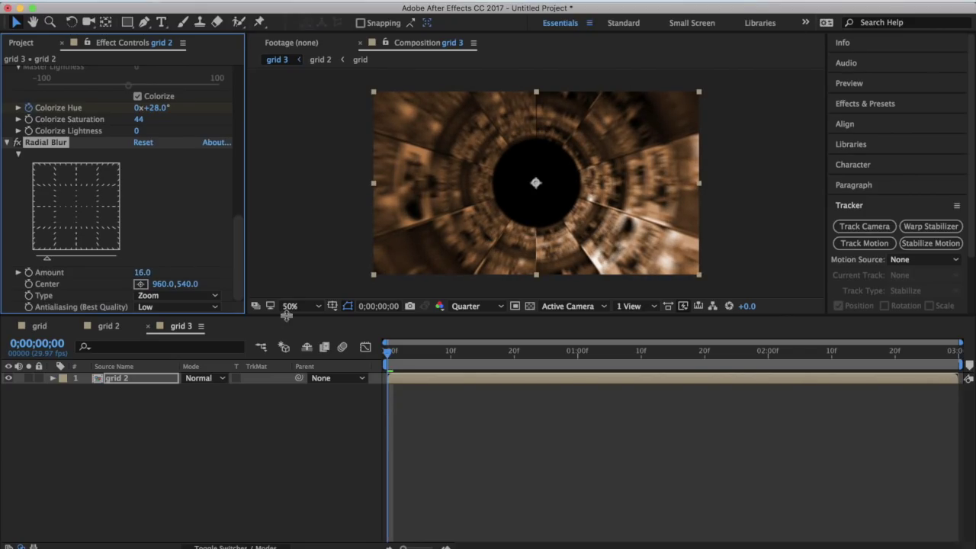
pyautogui.press('space')
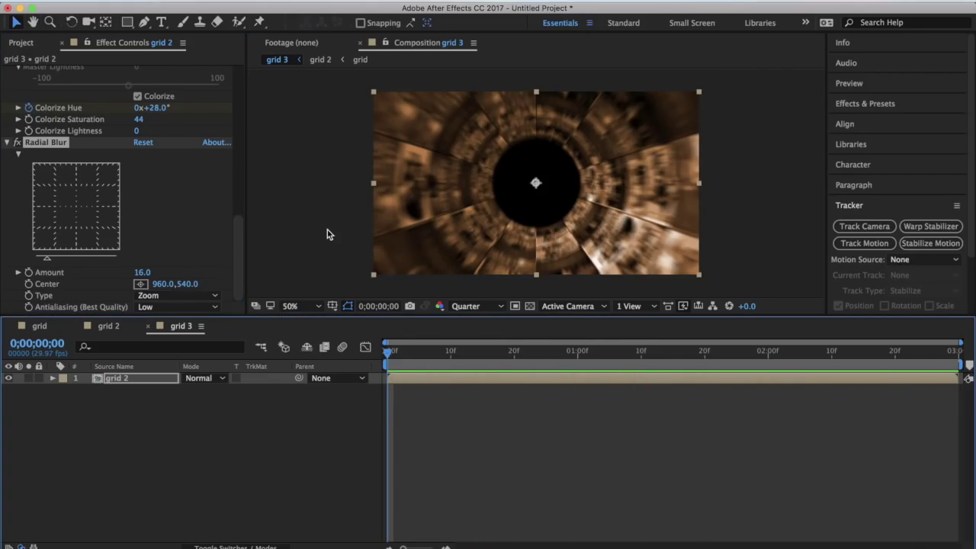
# Step: Apply the Stylize Glow effect to the grid 2 layer and set its Glow Intensity to 0.5
pyautogui.click(308, 2)
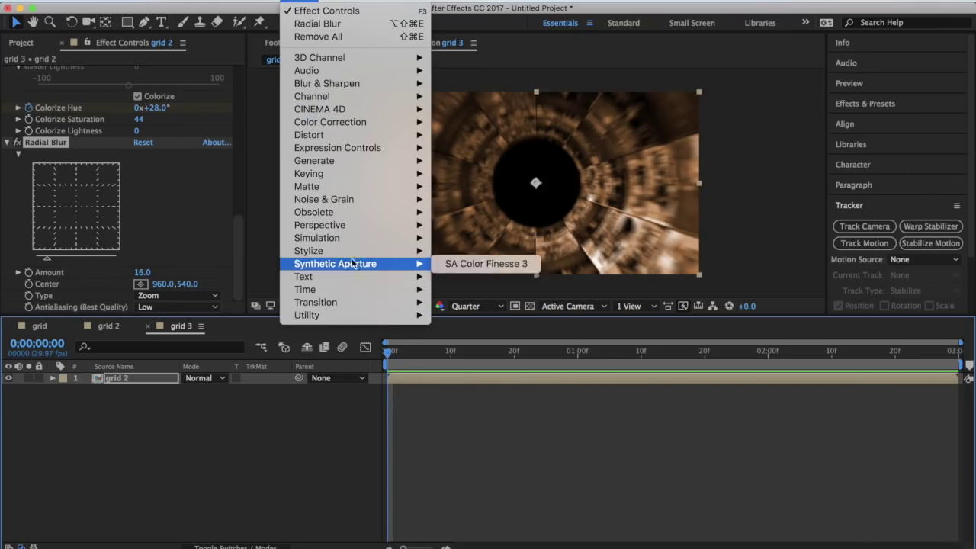
pyautogui.moveTo(348, 252)
pyautogui.click(456, 445)
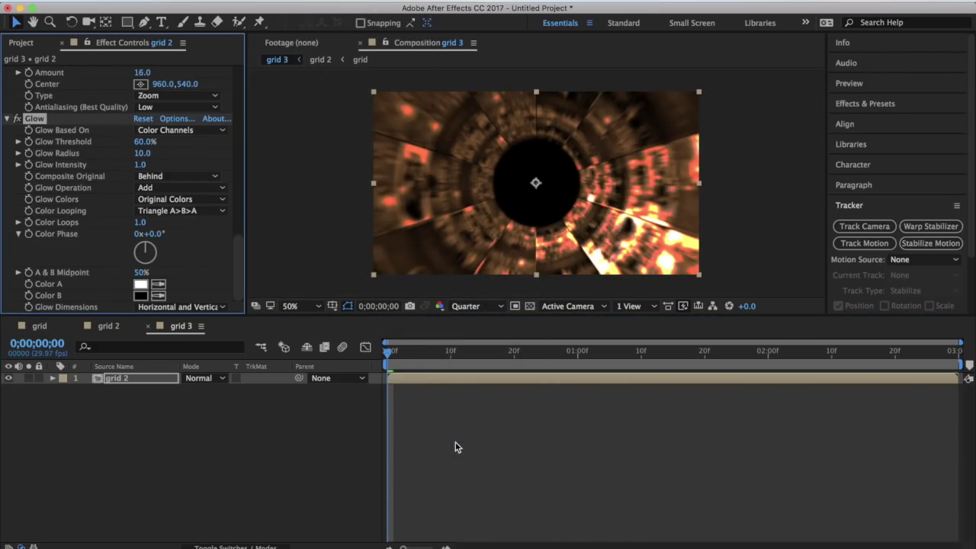
pyautogui.click(436, 207)
pyautogui.click(140, 166)
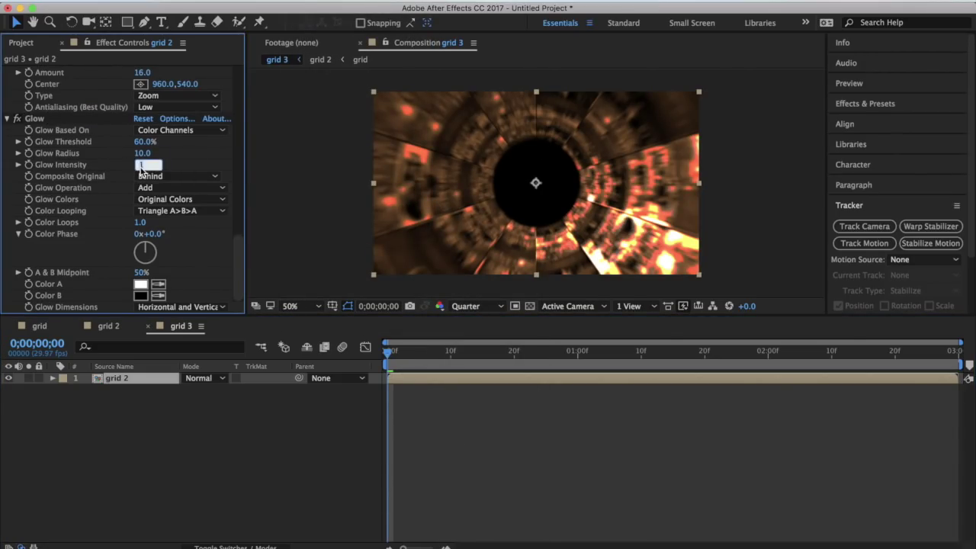
pyautogui.write('0.5')
pyautogui.press('Return')
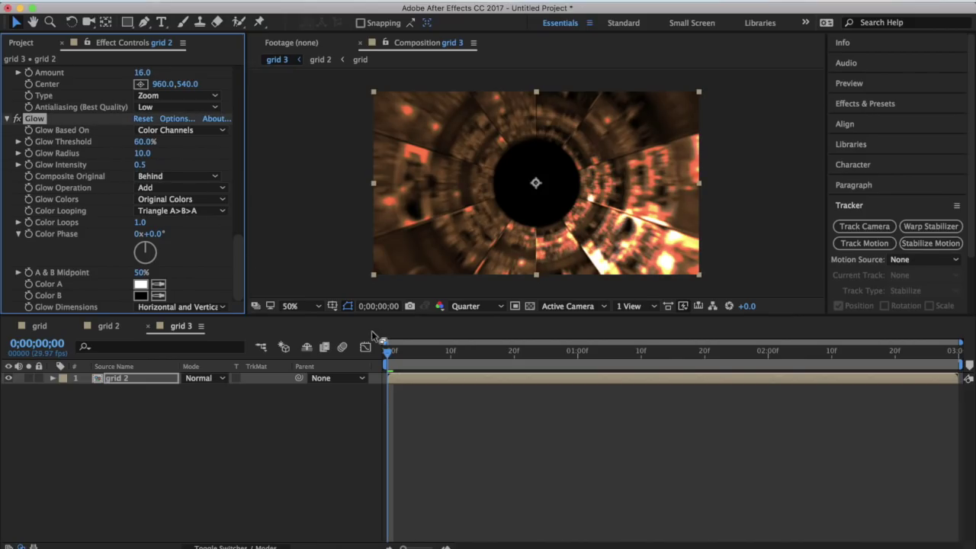
# Step: Preview the glowing tunnel animation and return the playhead to the first frame
pyautogui.press('space')
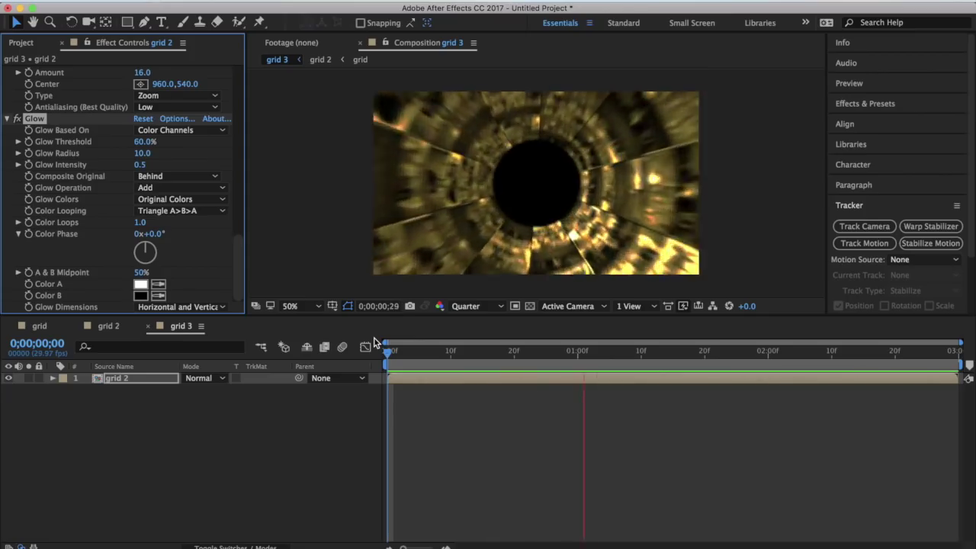
pyautogui.press('space')
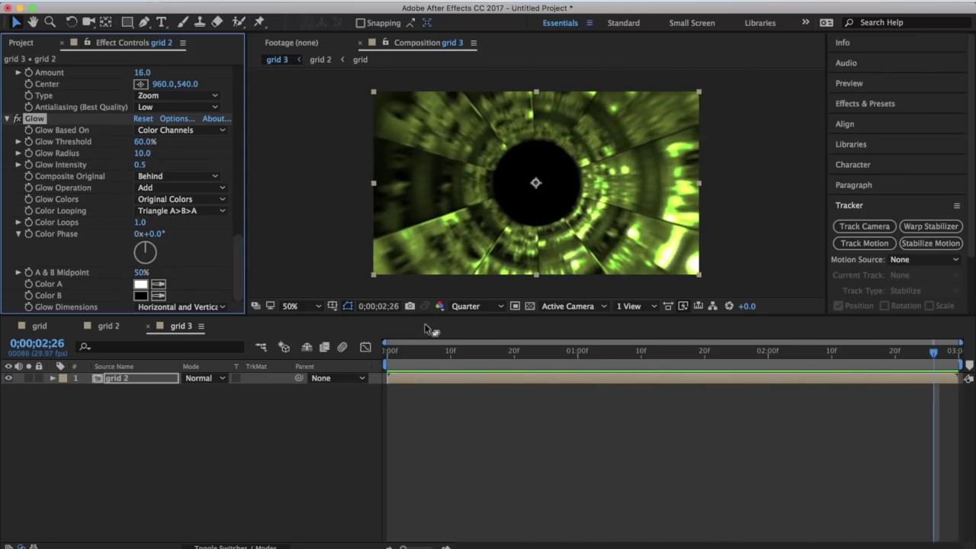
pyautogui.moveTo(935, 356); pyautogui.dragTo(388, 355)
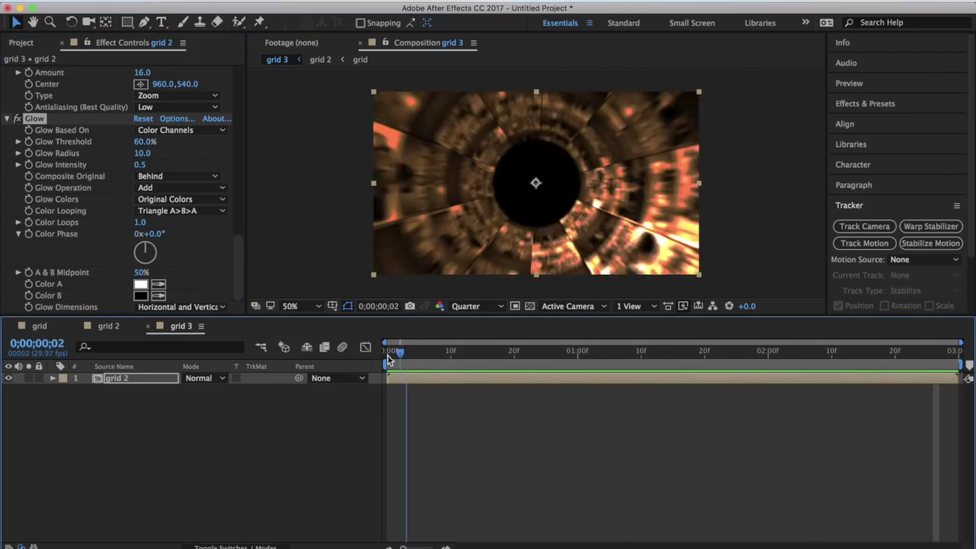
# Step: Create a black 1920 x 1080 px solid and place it beneath the grid 2 layer
pyautogui.click(304, 3)
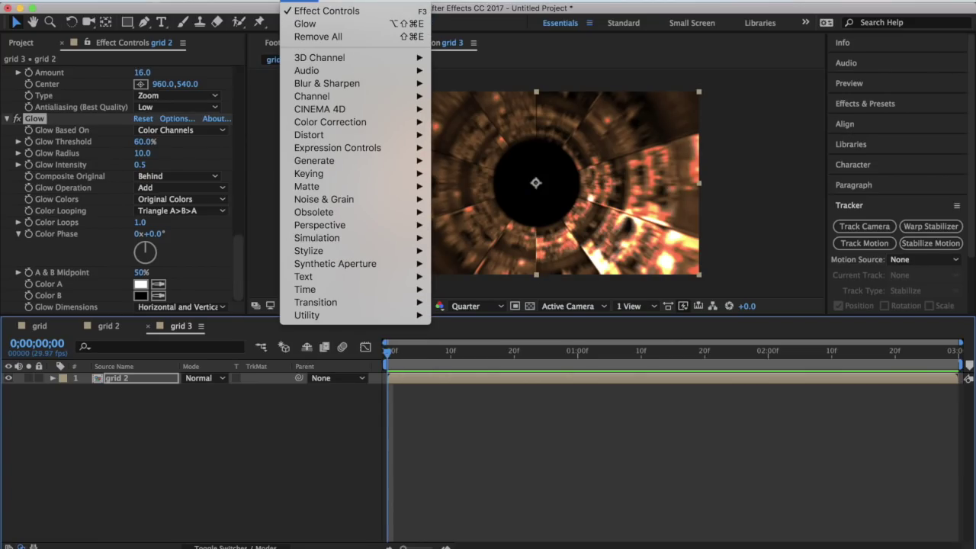
pyautogui.moveTo(259, 4)
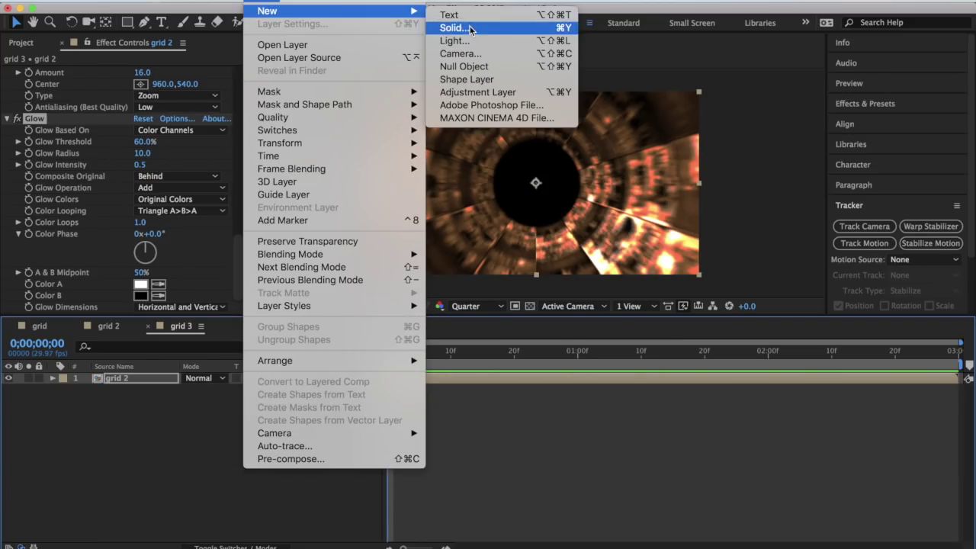
pyautogui.click(453, 27)
pyautogui.click(487, 368)
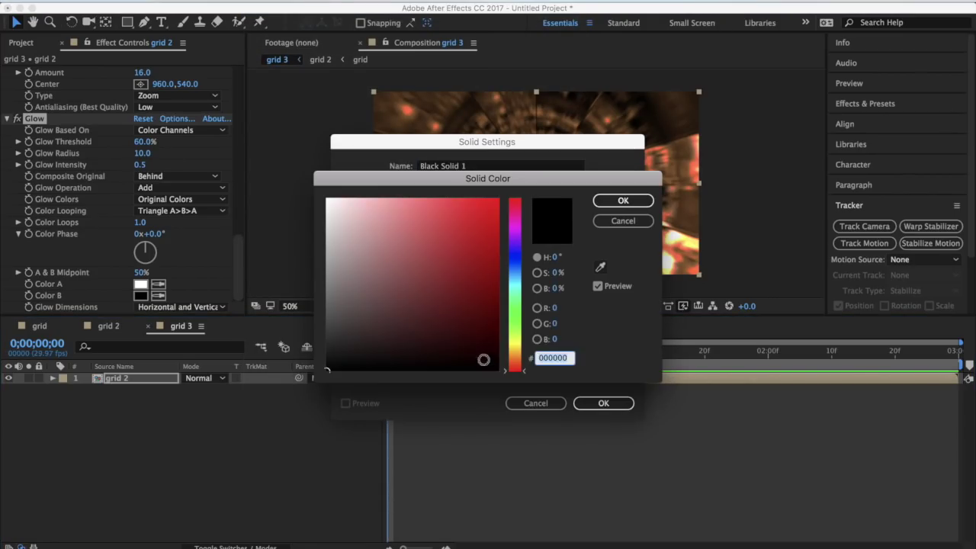
pyautogui.click(636, 203)
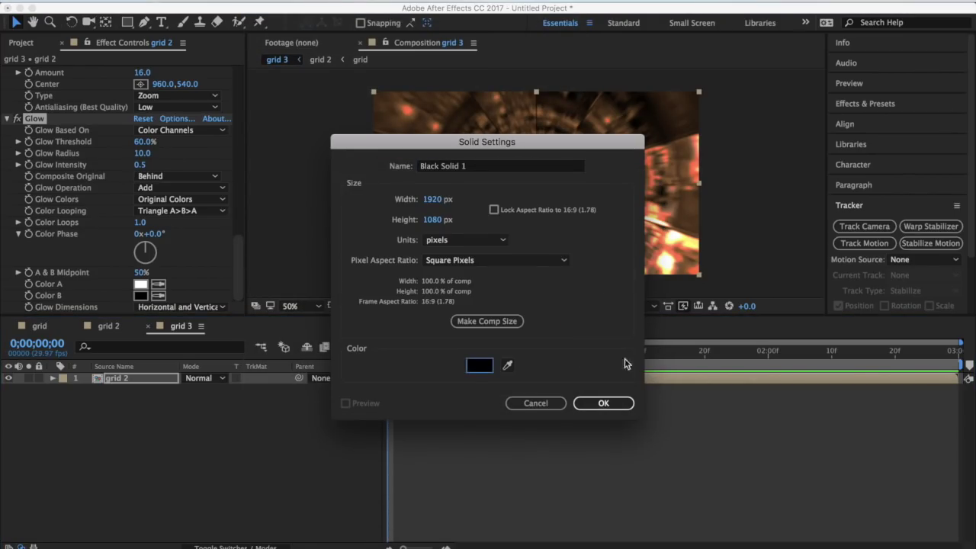
pyautogui.click(609, 404)
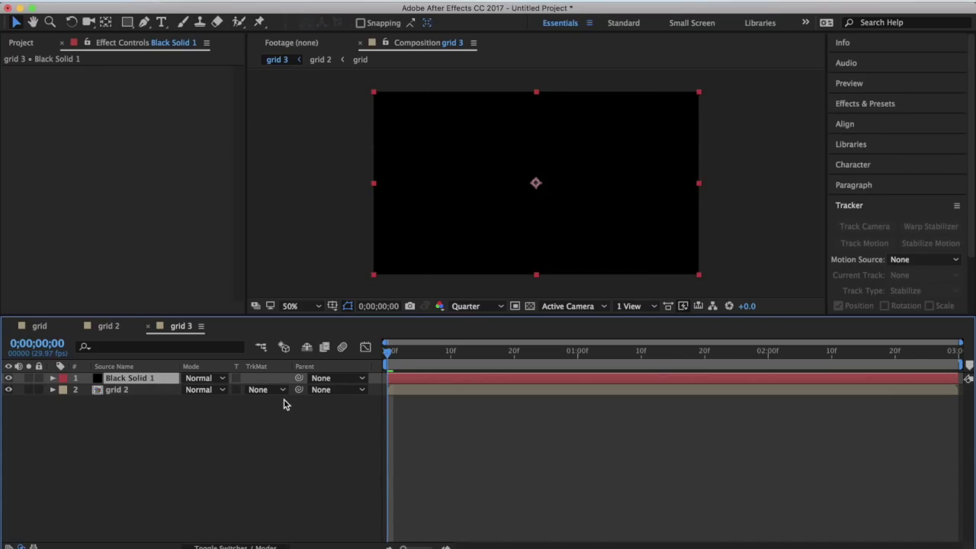
pyautogui.moveTo(171, 382); pyautogui.dragTo(170, 409)
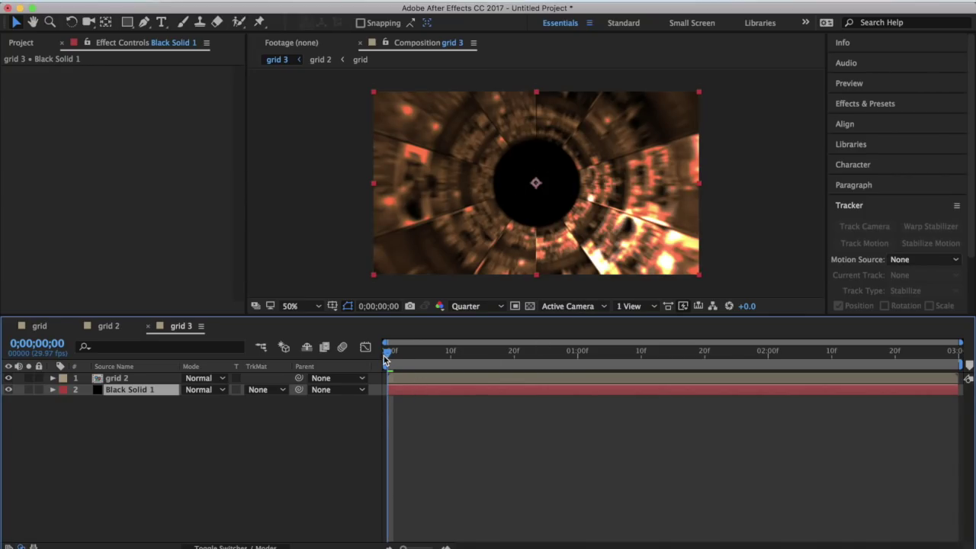
# Step: Play back the grid 3 composition with the black background and return to the first frame
pyautogui.press('space')
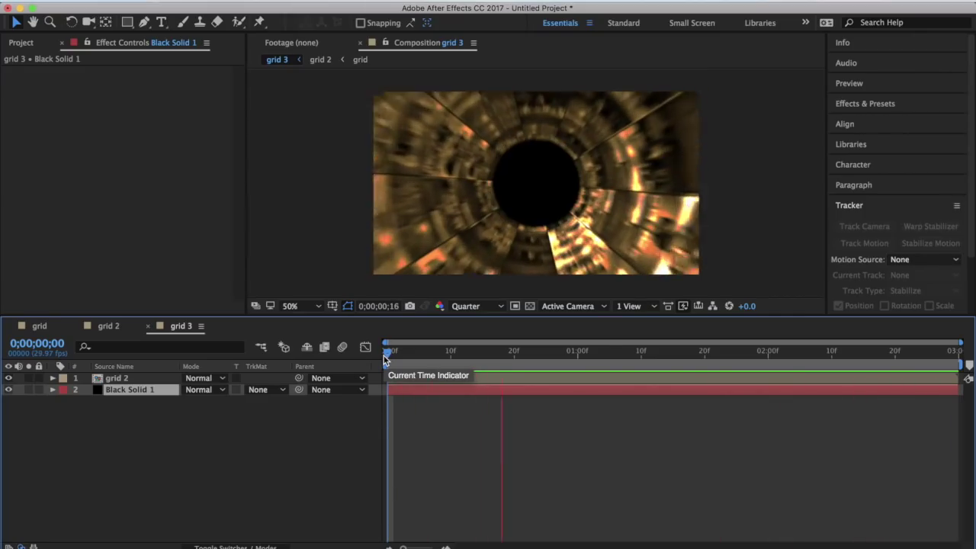
pyautogui.press('space')
pyautogui.moveTo(503, 353); pyautogui.dragTo(385, 353)
pyautogui.press('space')
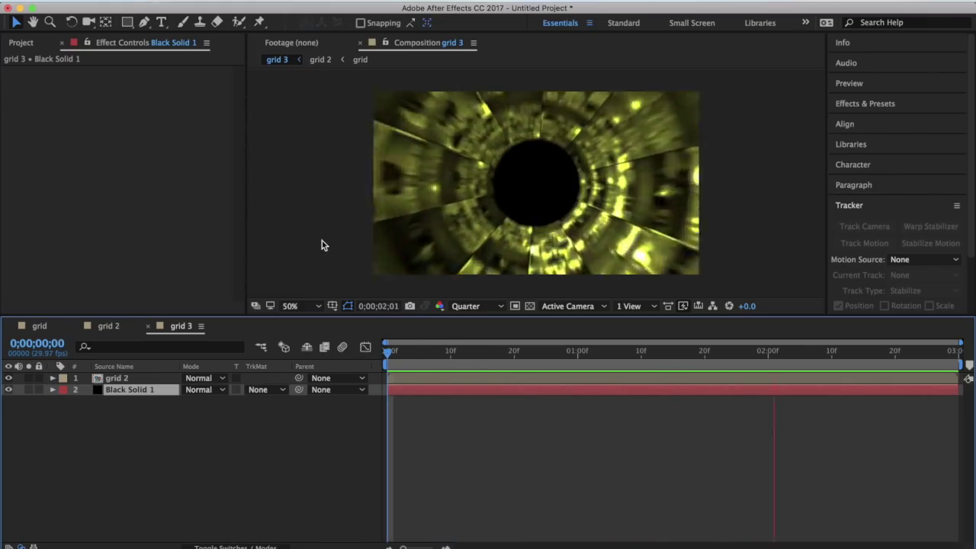
pyautogui.click(832, 350)
pyautogui.press('space')
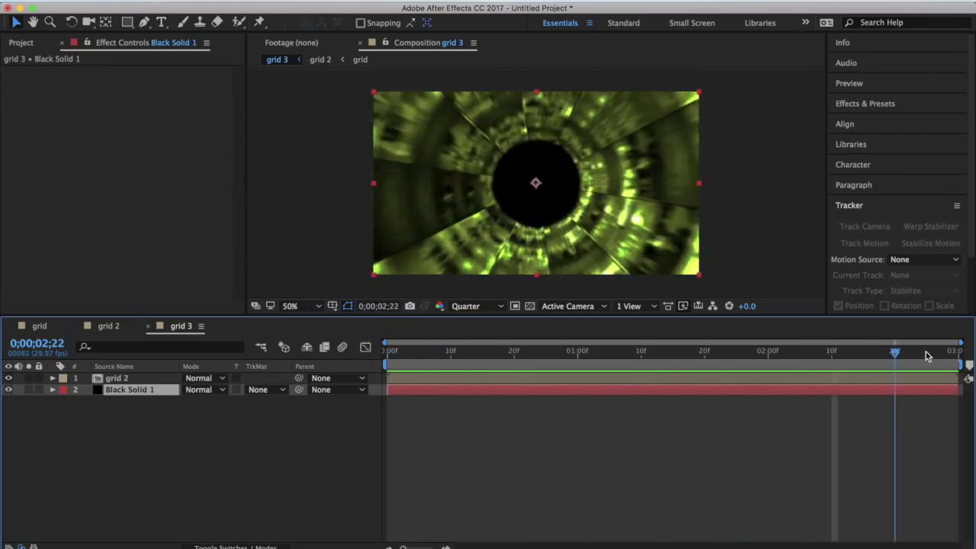
pyautogui.press('space')
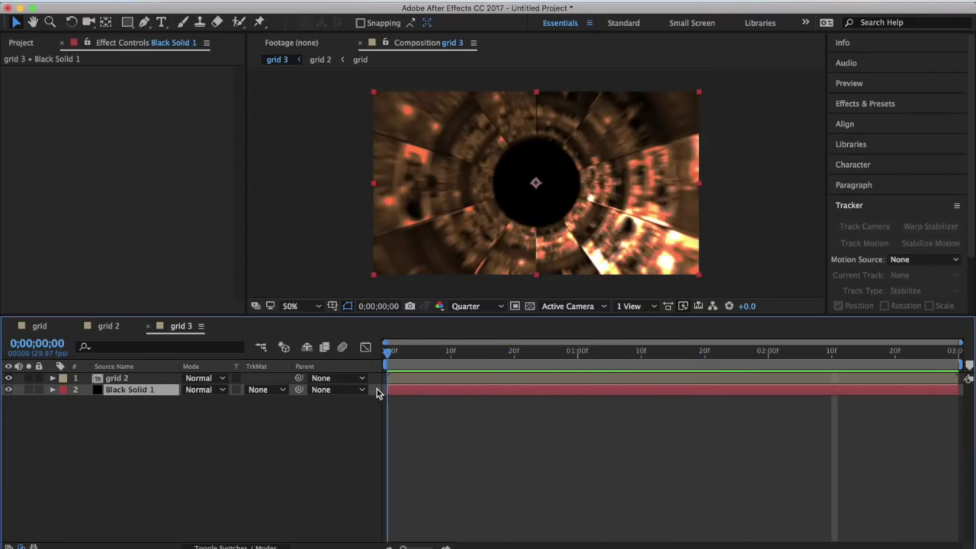
# Step: Switch to the desktop and preview the reference video Flash 2.mp4 in Quick Look
pyautogui.hotkey('ctrl', 'Right')
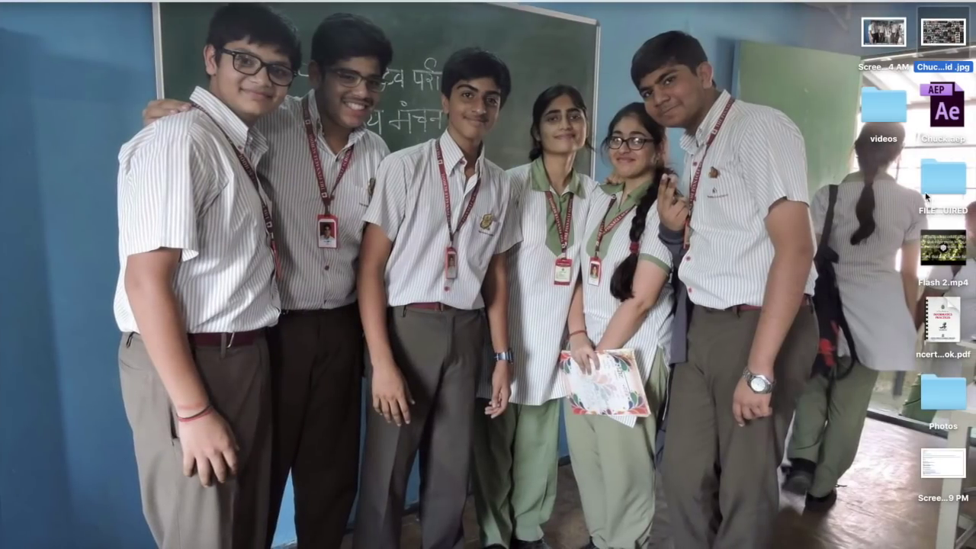
pyautogui.click(937, 246)
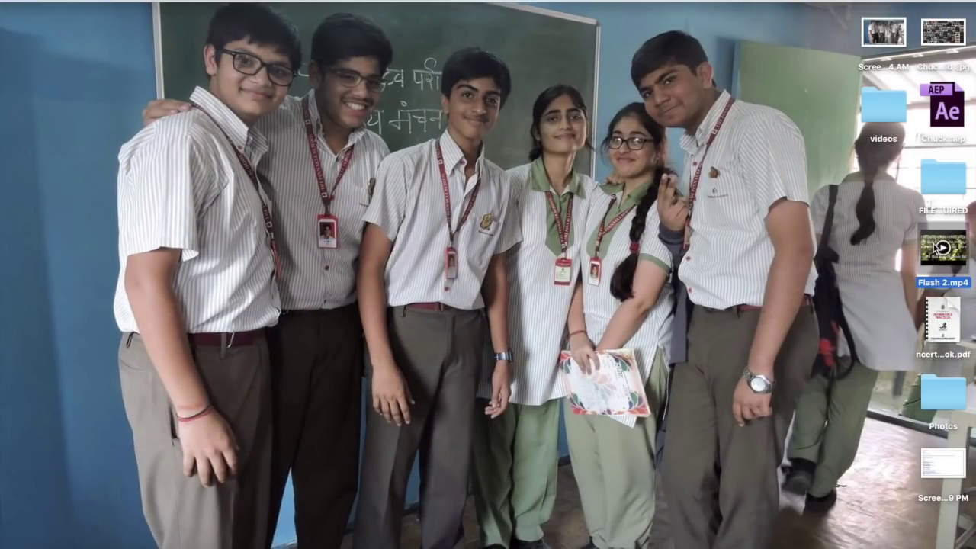
pyautogui.press('space')
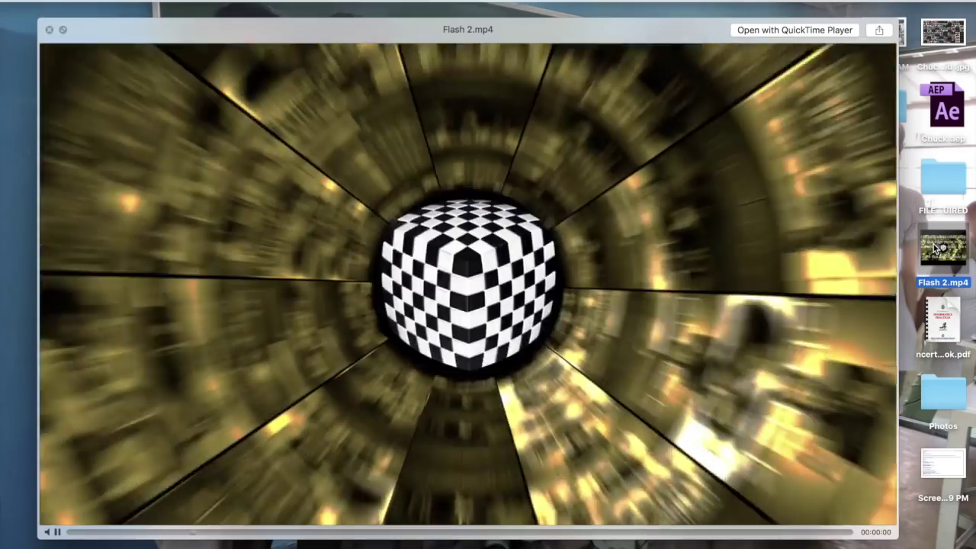